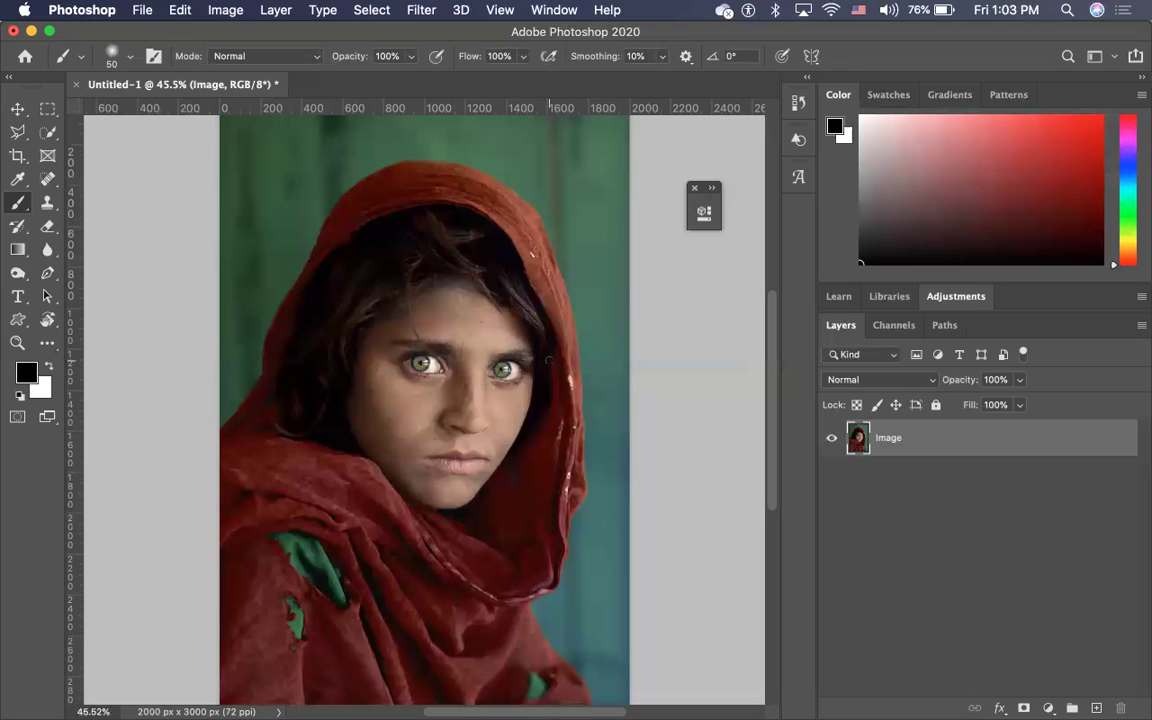
Duplicate the Image layer under the name Image copy
right_click(985, 455)
left_click(907, 526)
left_click(740, 305)
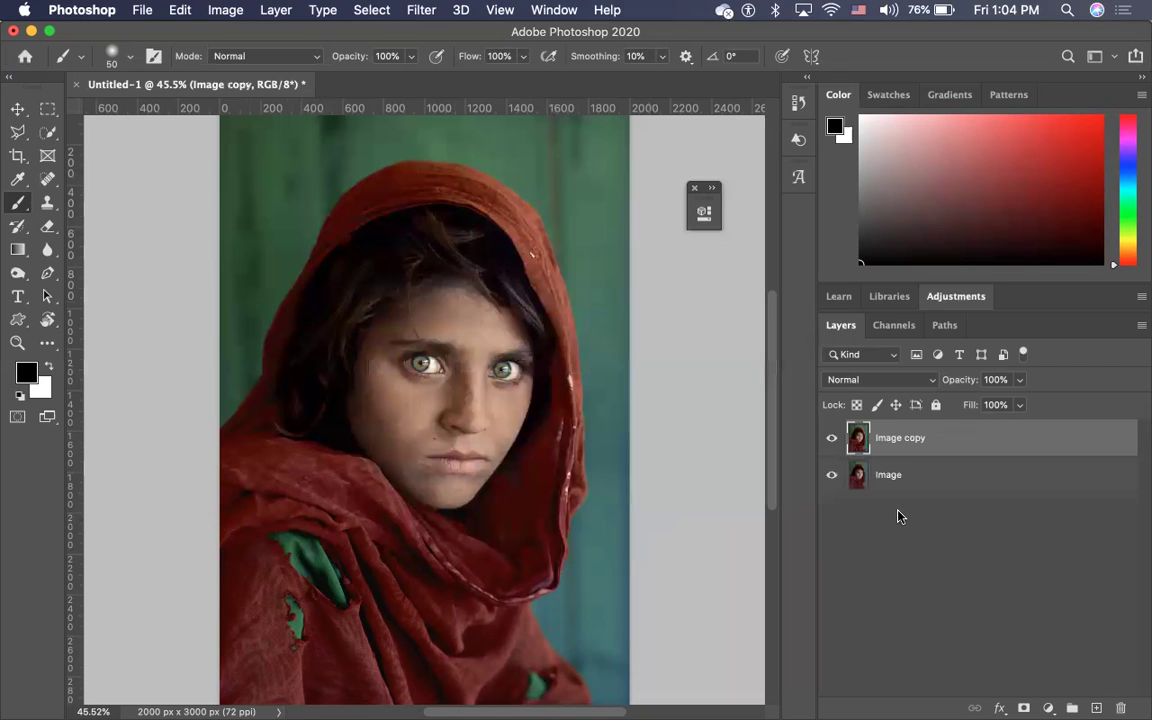
Add a Photo Filter adjustment layer above Image copy and change its filter color to red
left_click(1049, 704)
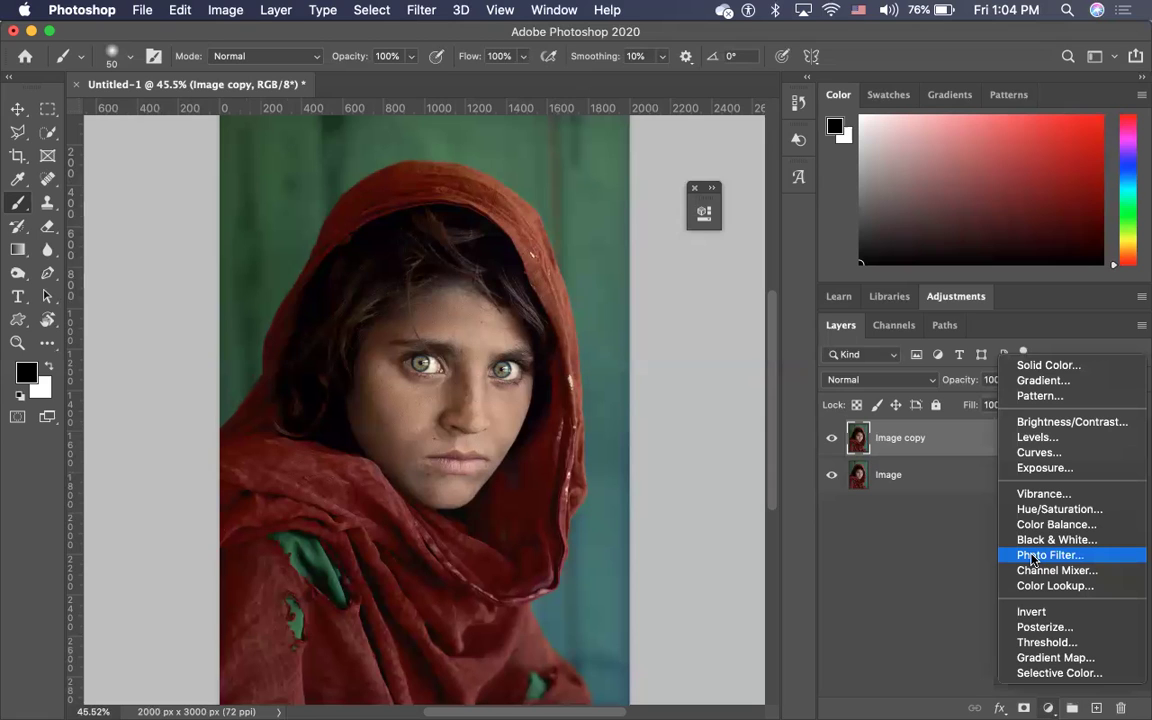
left_click(1049, 555)
left_click_drag(578, 212, 754, 211)
left_click(667, 294)
left_click_drag(845, 307, 840, 270)
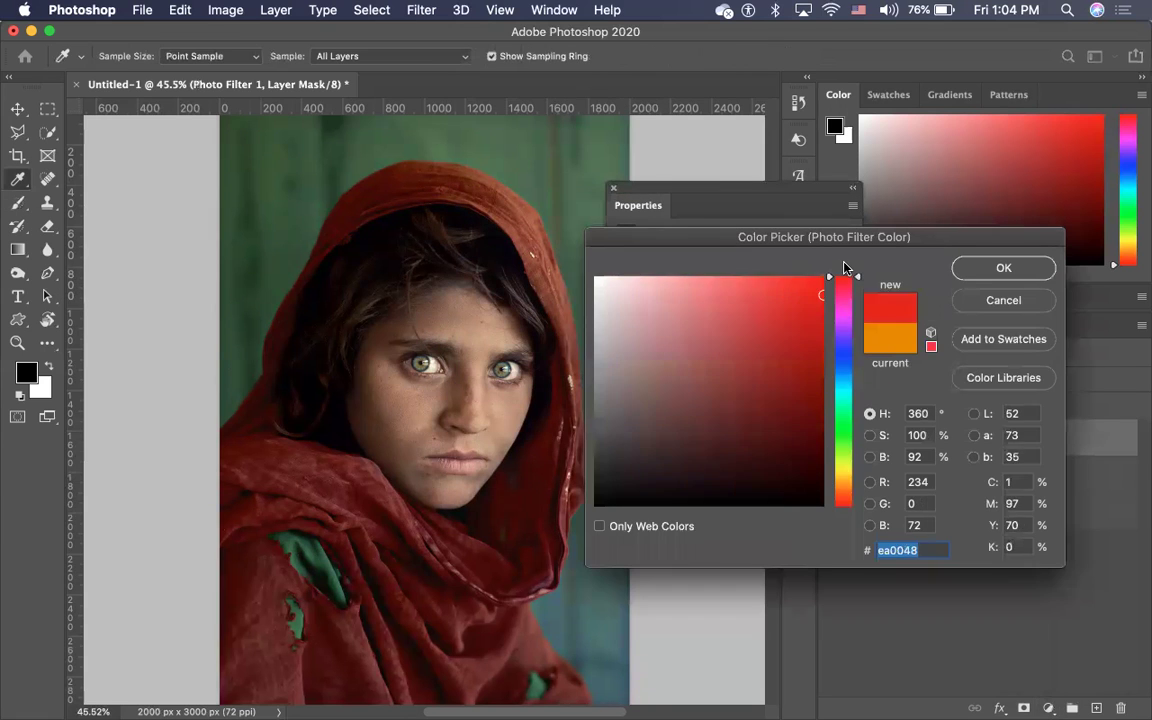
left_click(1003, 268)
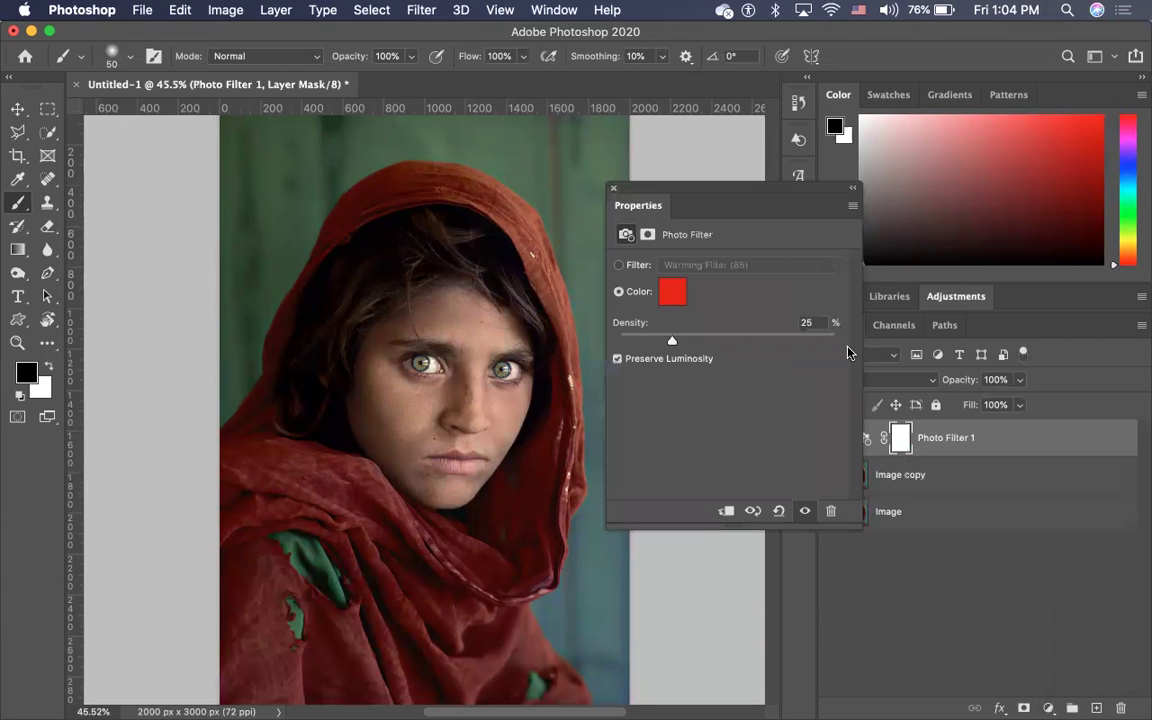
Raise the photo filter's density to about 79% and shift its color to orange-red, about #f42e0d
left_click_drag(671, 343, 778, 337)
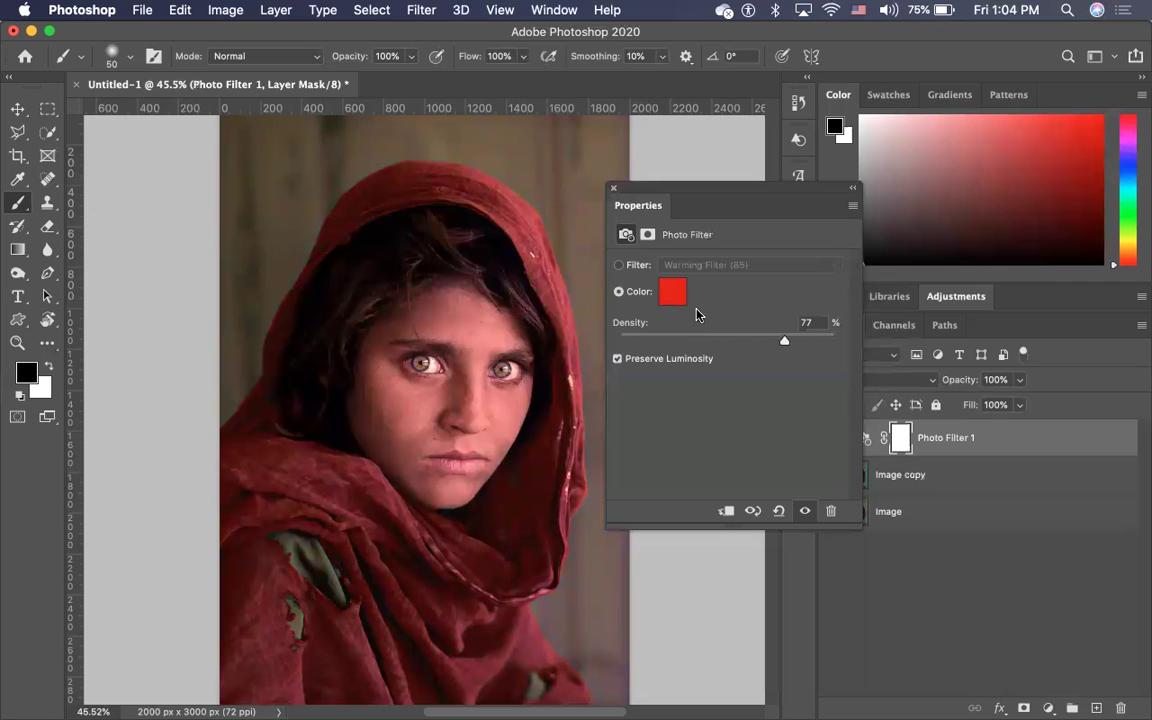
left_click(673, 291)
left_click_drag(813, 288, 804, 277)
left_click_drag(840, 503, 836, 489)
left_click_drag(808, 292, 811, 286)
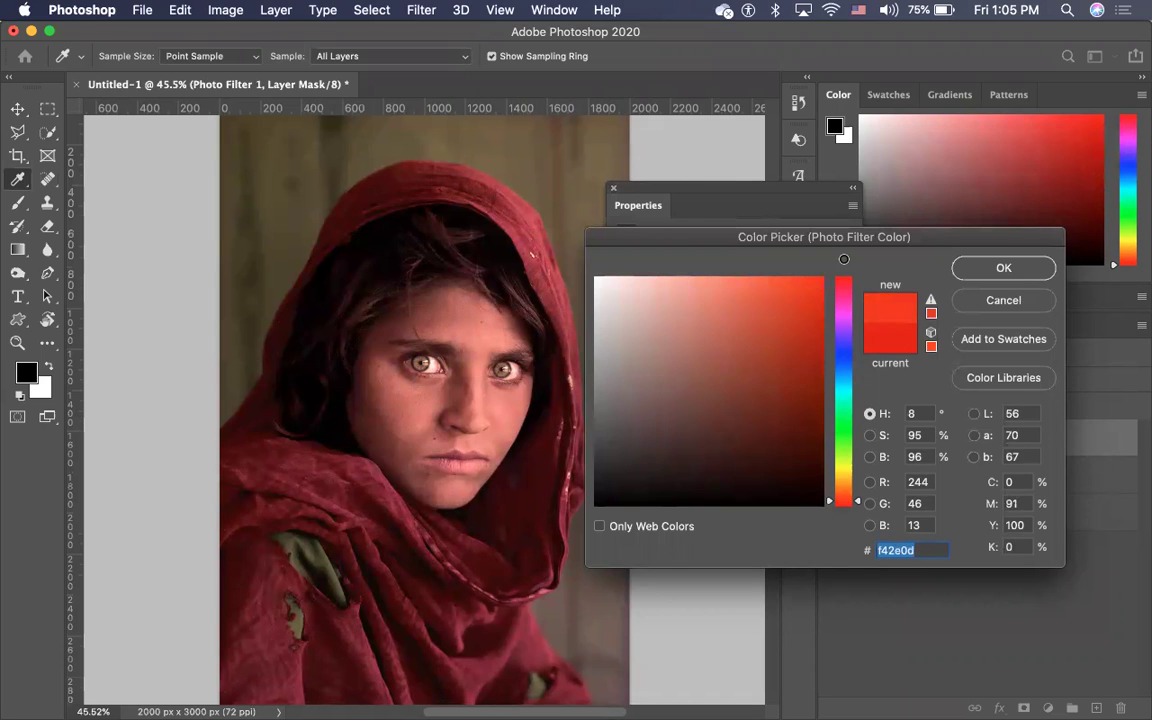
left_click(1000, 268)
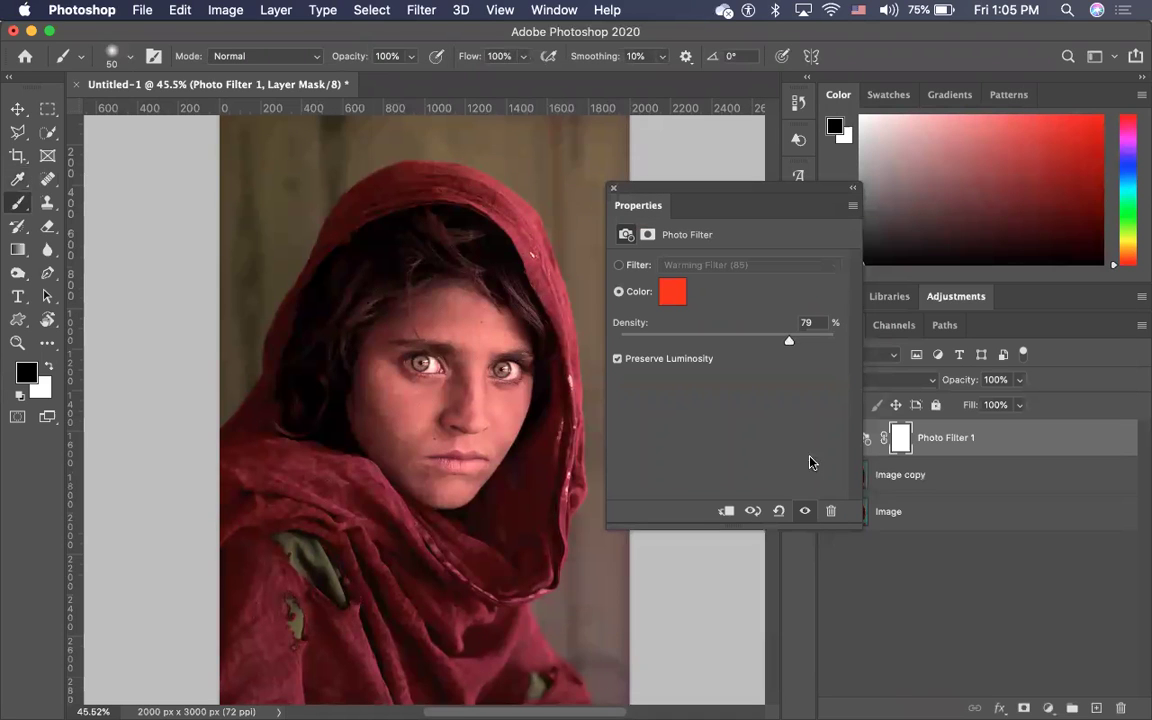
Paint black on the Photo Filter 1 layer's mask over both irises to remove the red tint from the eyes
left_click(875, 588)
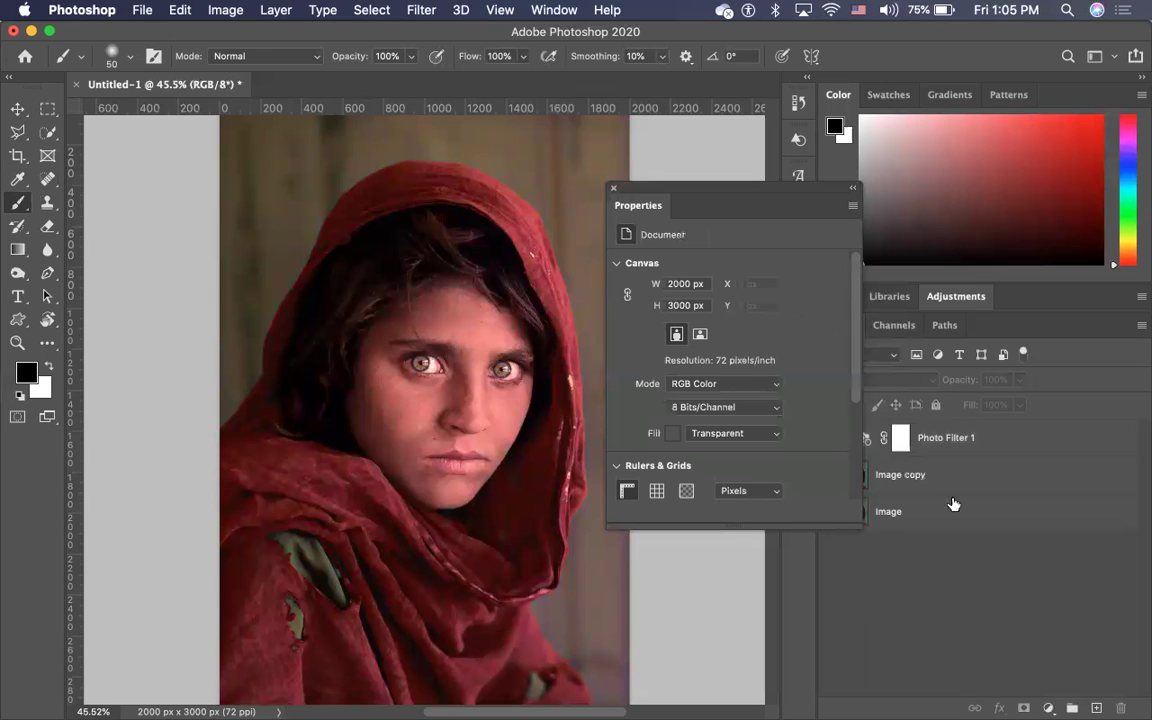
left_click(933, 447)
left_click(613, 187)
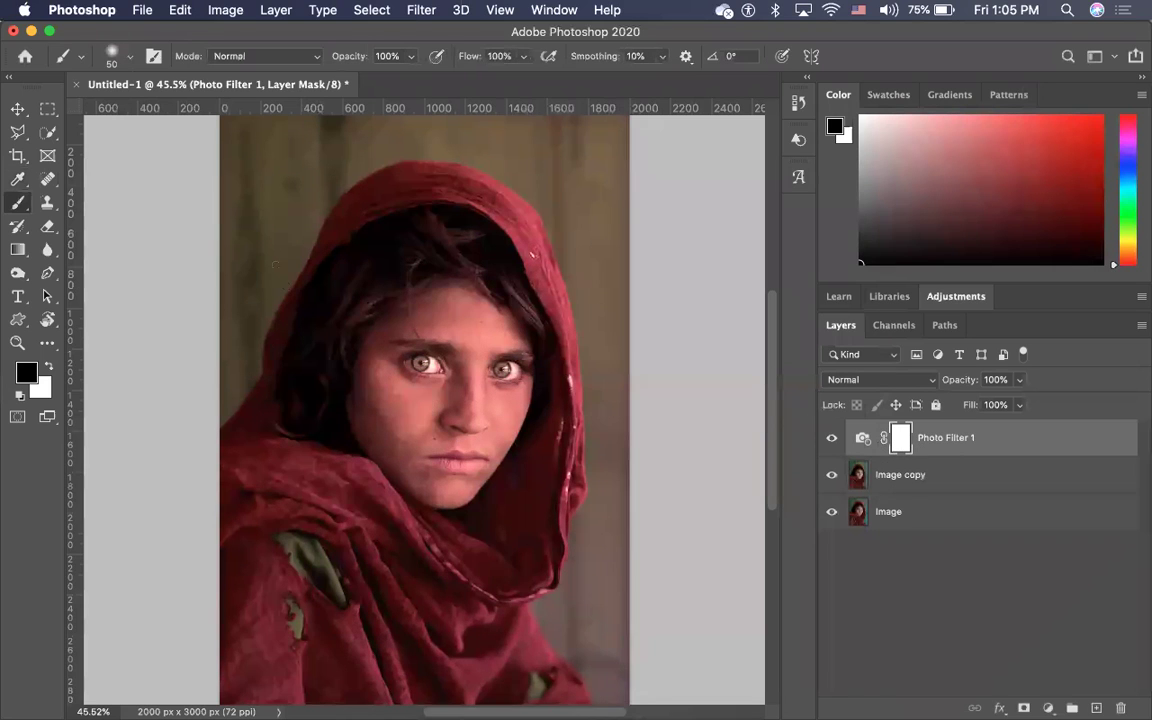
scroll(423, 411, "up", 5)
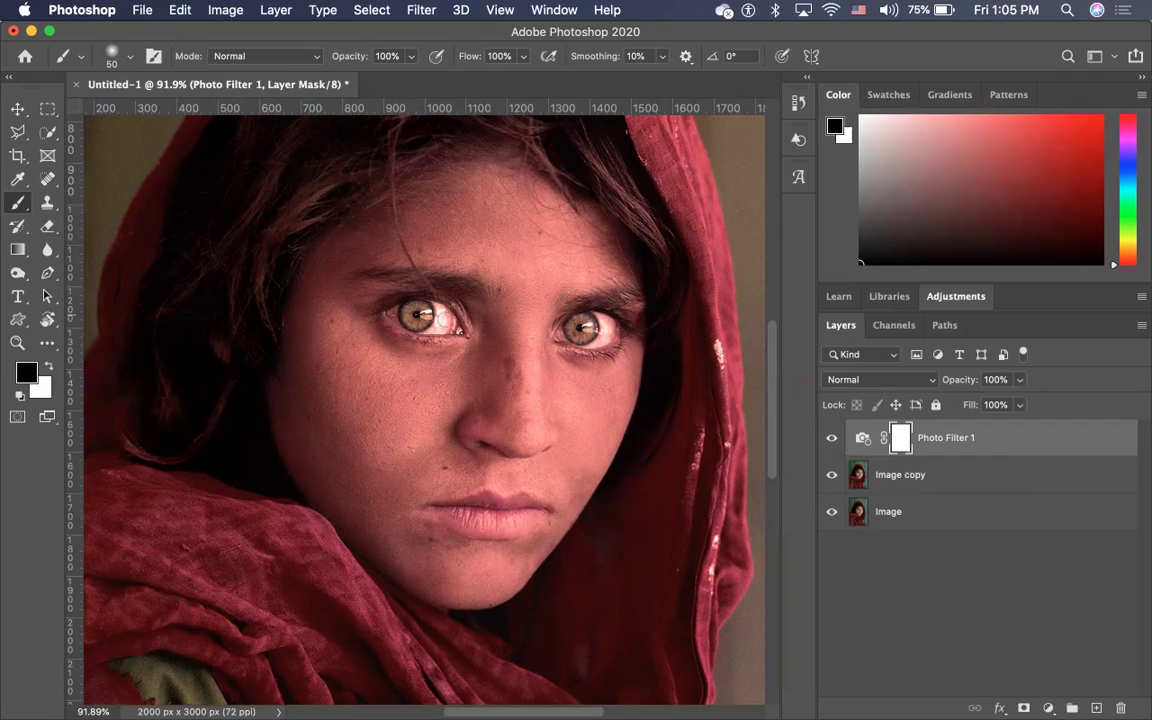
left_click_drag(445, 318, 413, 316)
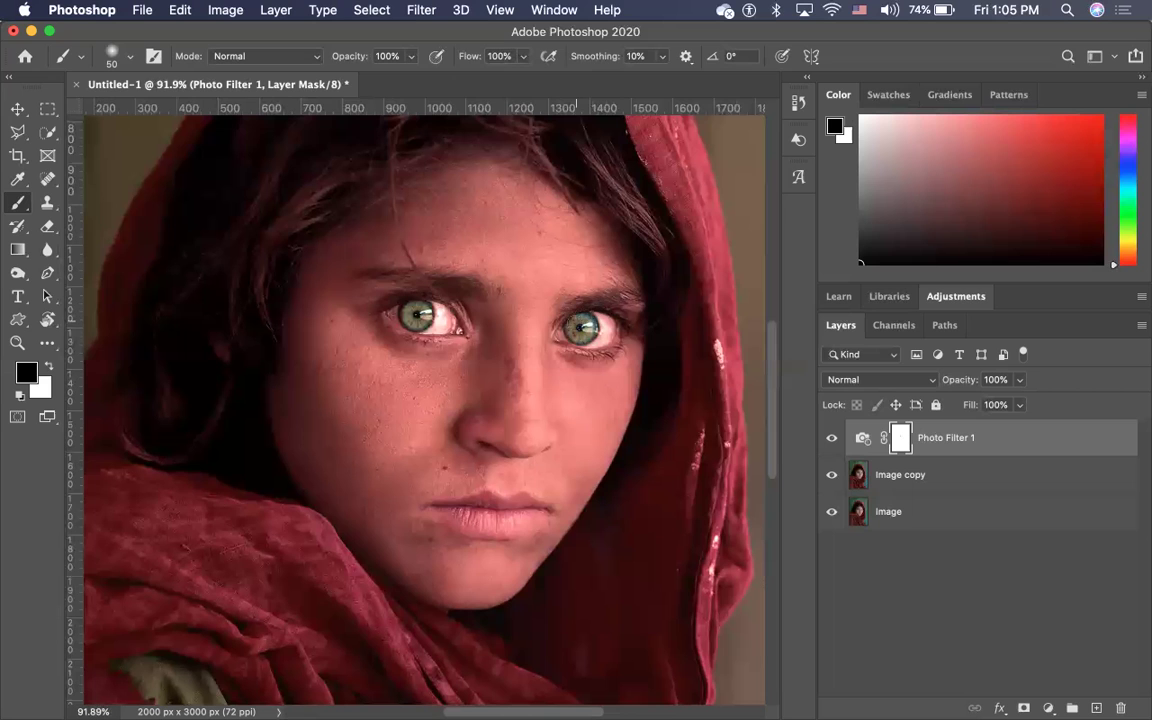
scroll(667, 410, "down", 2)
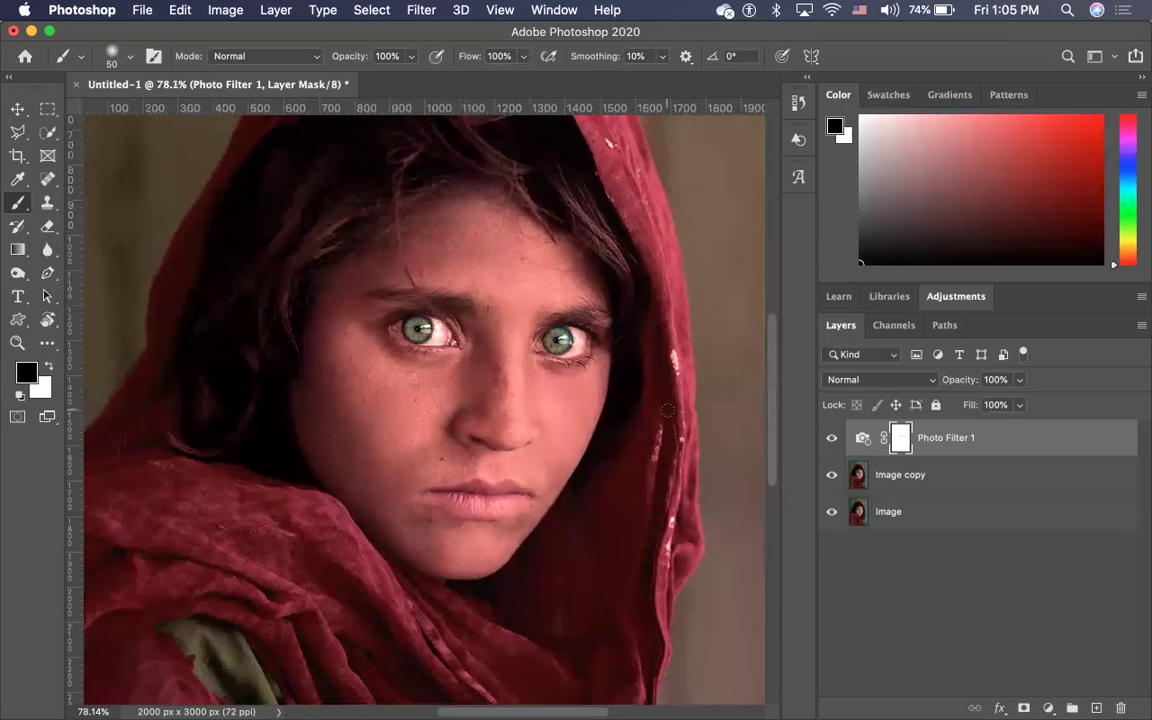
scroll(667, 410, "down", 3)
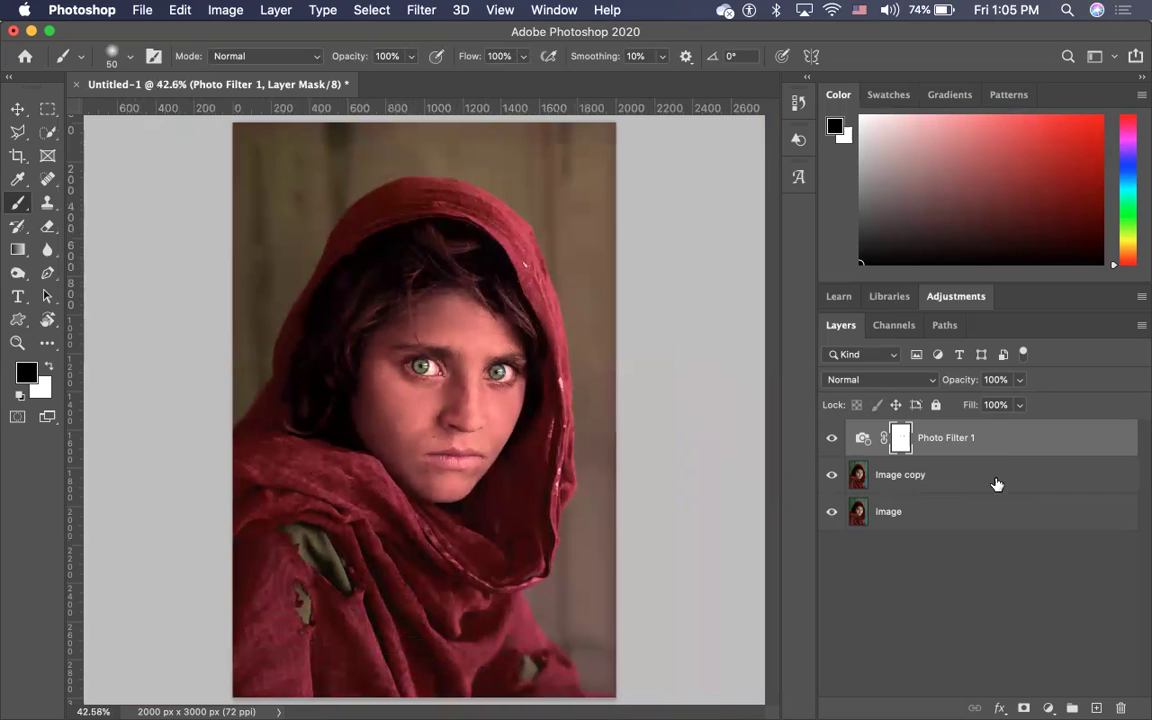
Add a Brightness/Contrast adjustment layer above the photo filter with brightness -29 and contrast 52
left_click(1050, 700)
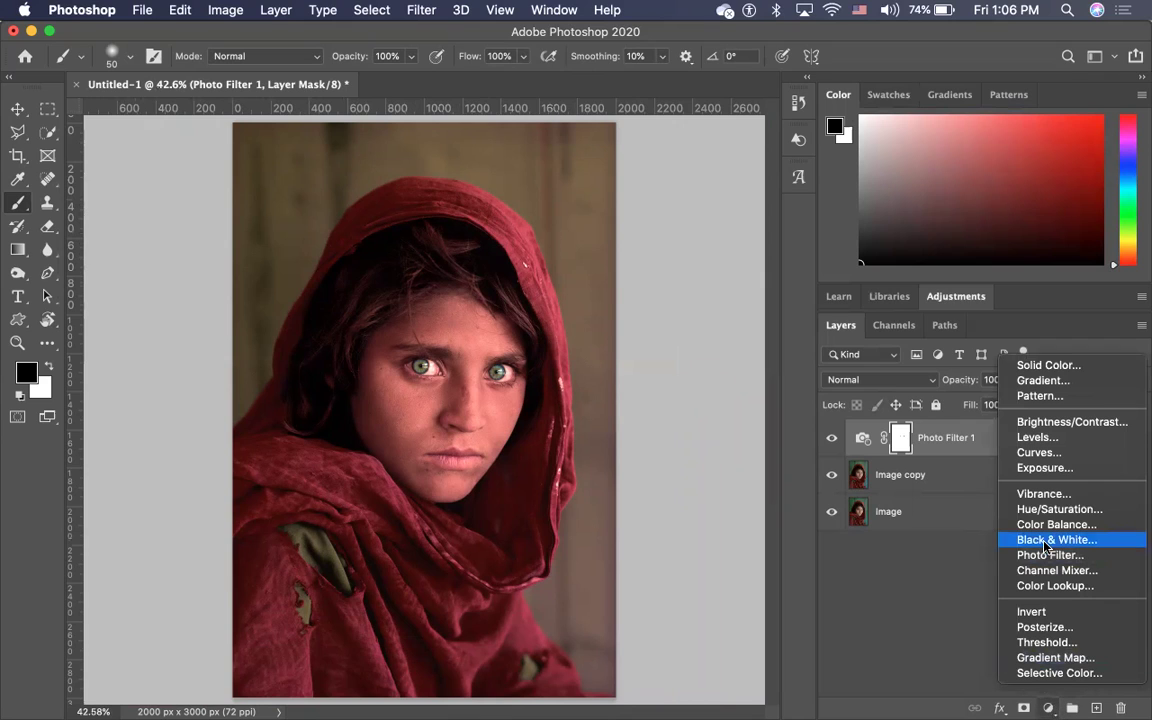
left_click(1058, 423)
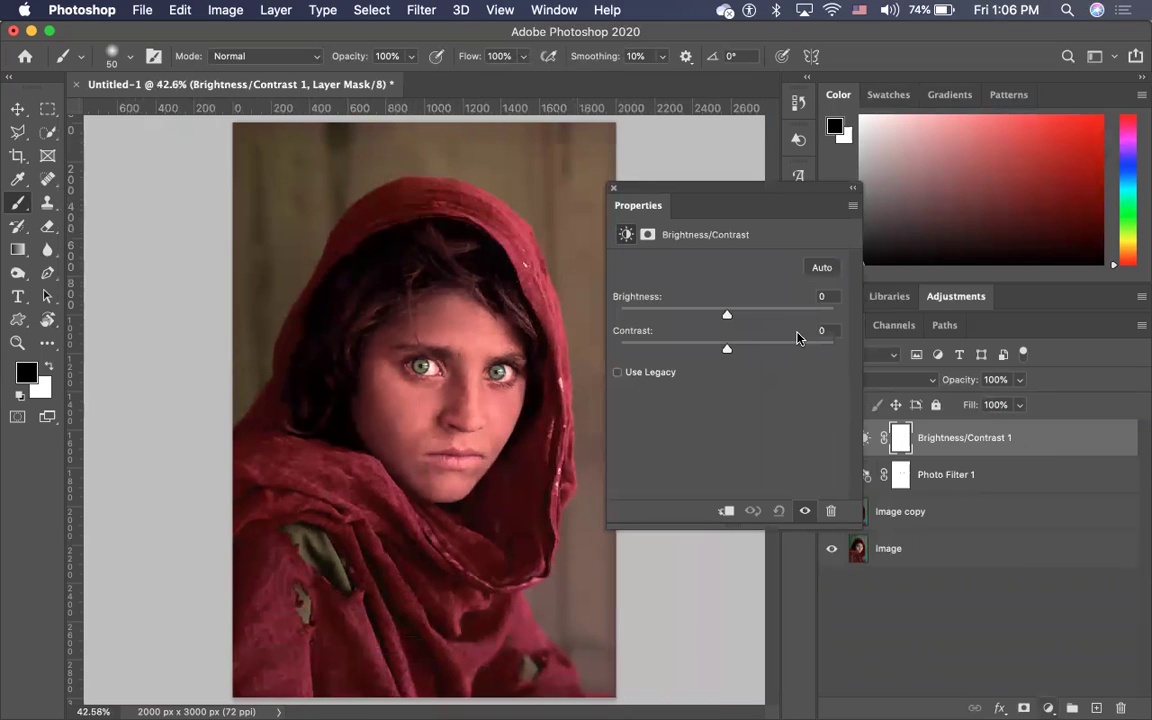
left_click_drag(726, 345, 783, 350)
mouse_move(729, 316)
left_mouse_down()
mouse_move(689, 318)
mouse_move(707, 316)
left_mouse_up()
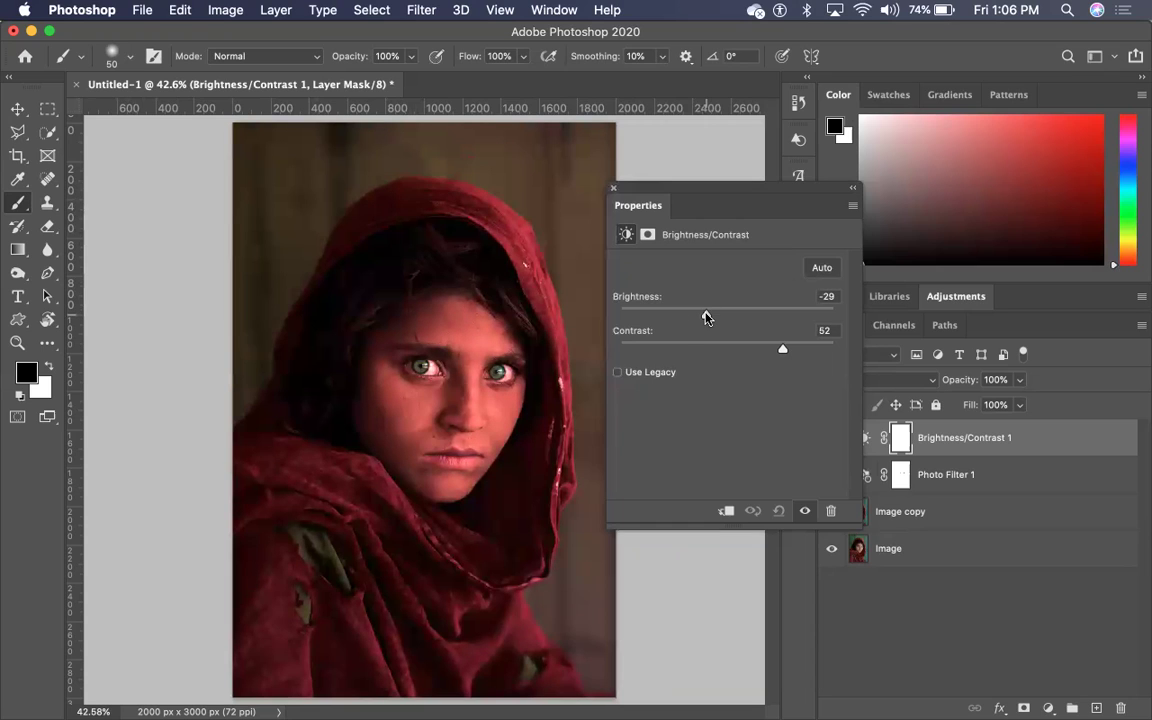
left_click(918, 624)
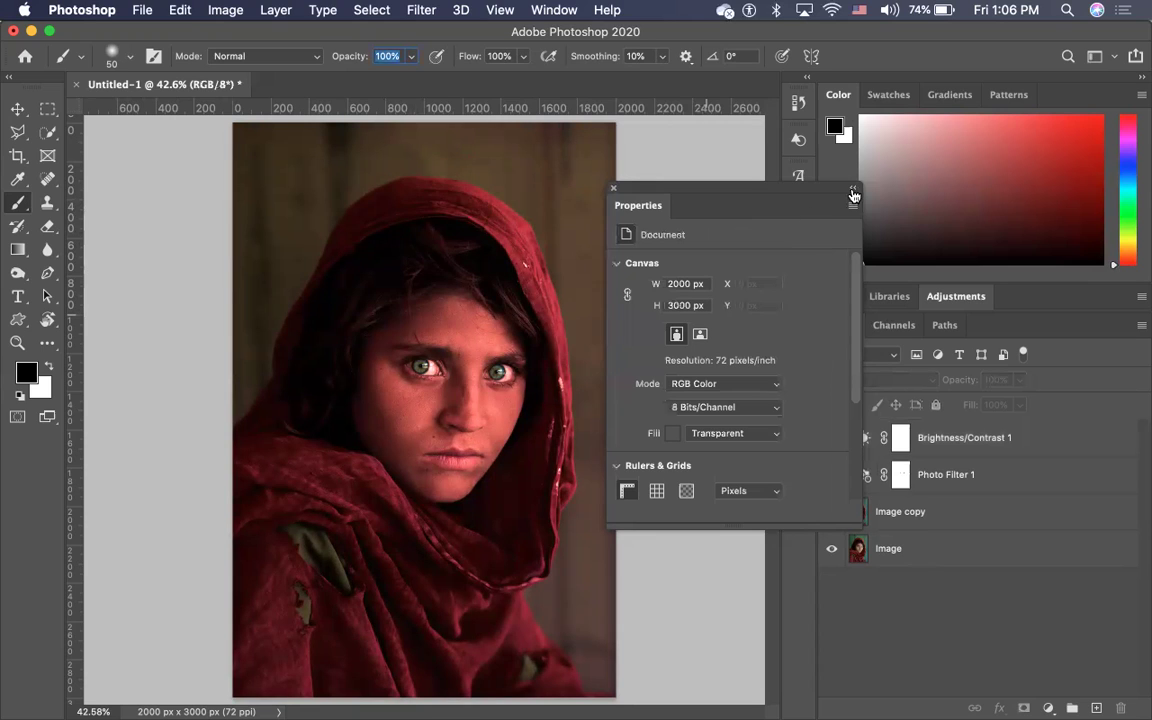
left_click(613, 188)
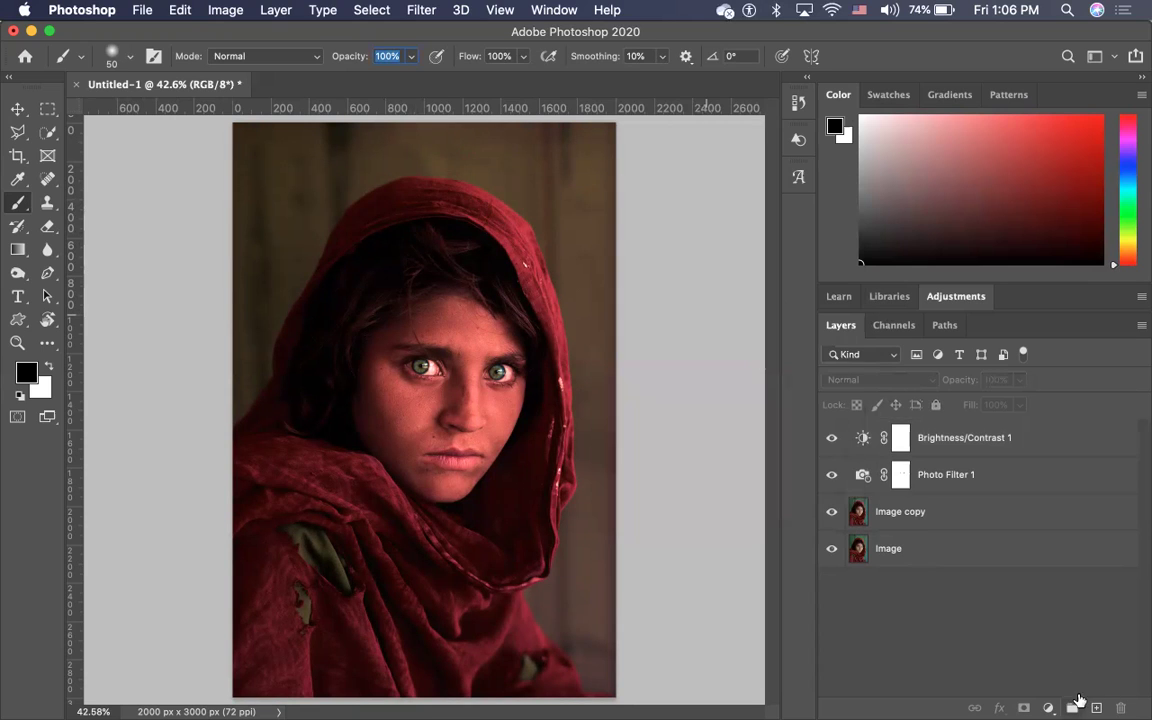
Add an Exposure adjustment layer at the top of the layer stack with exposure set to -0.45
left_click(1048, 705)
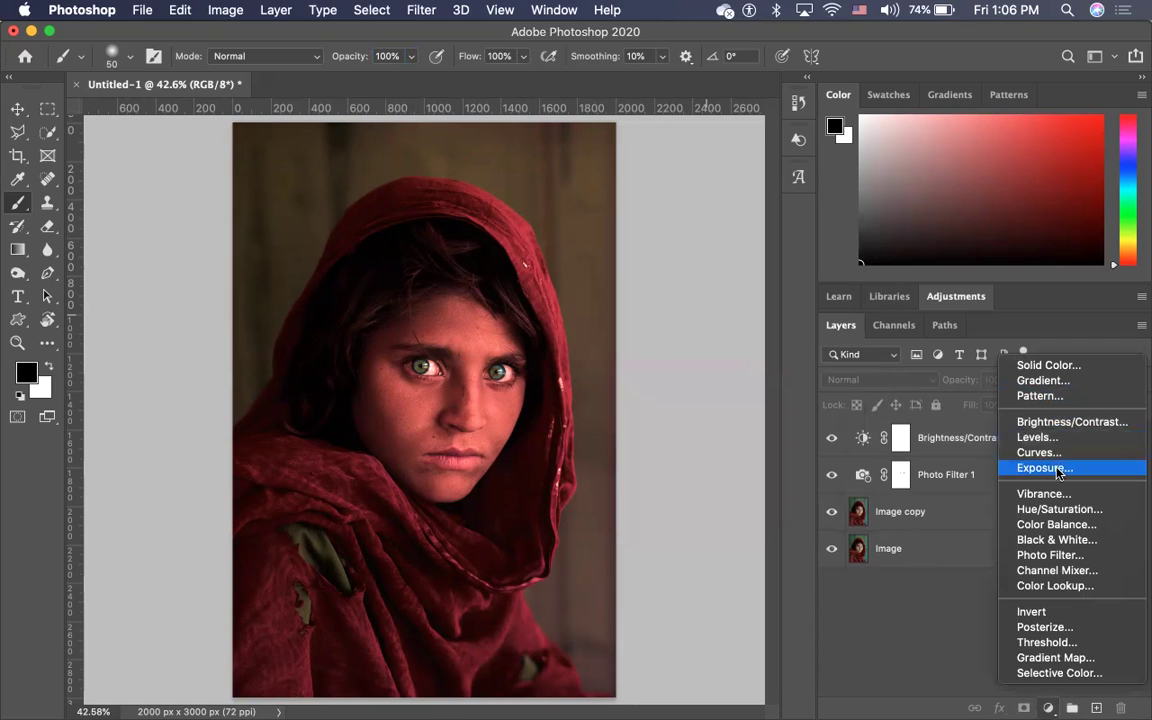
left_click(1058, 470)
mouse_move(725, 310)
left_mouse_down()
mouse_move(692, 311)
mouse_move(738, 306)
mouse_move(702, 306)
mouse_move(719, 308)
left_mouse_up()
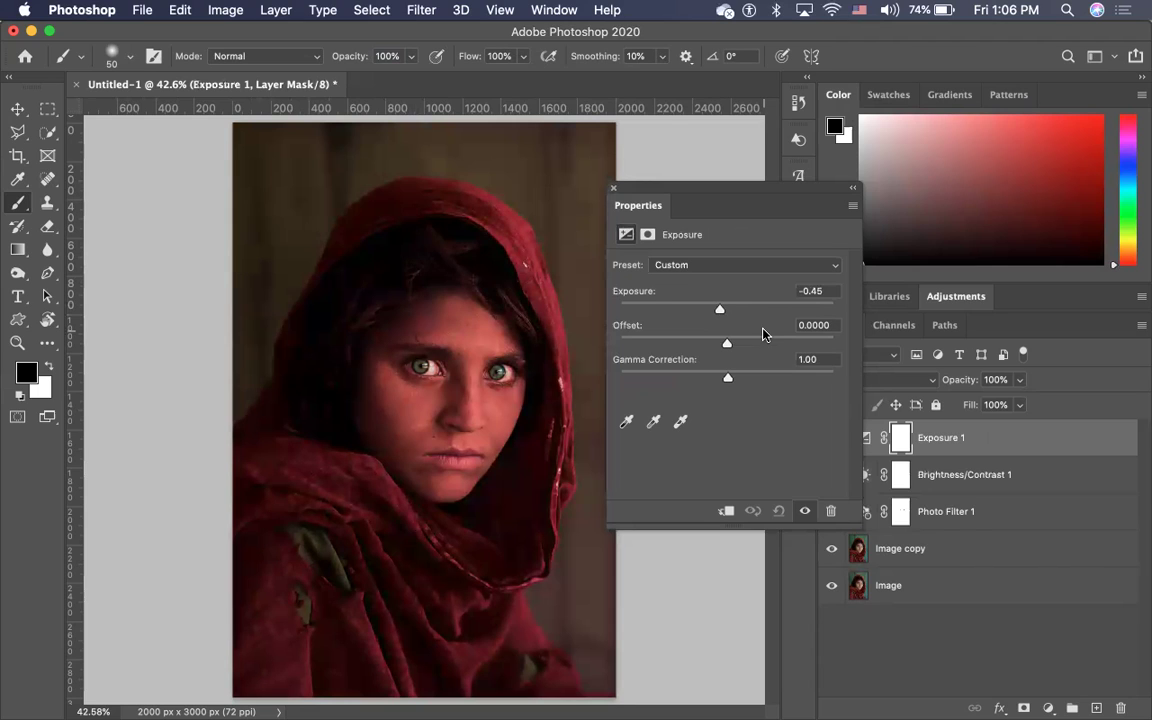
left_click(613, 187)
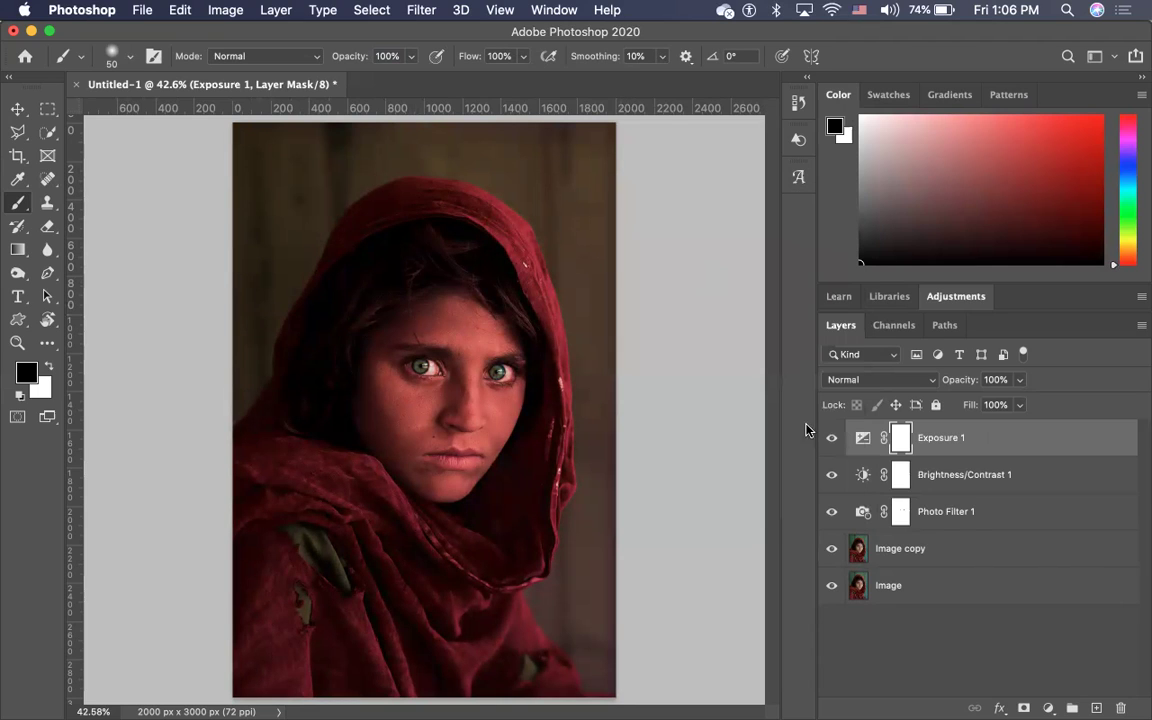
left_click(951, 557)
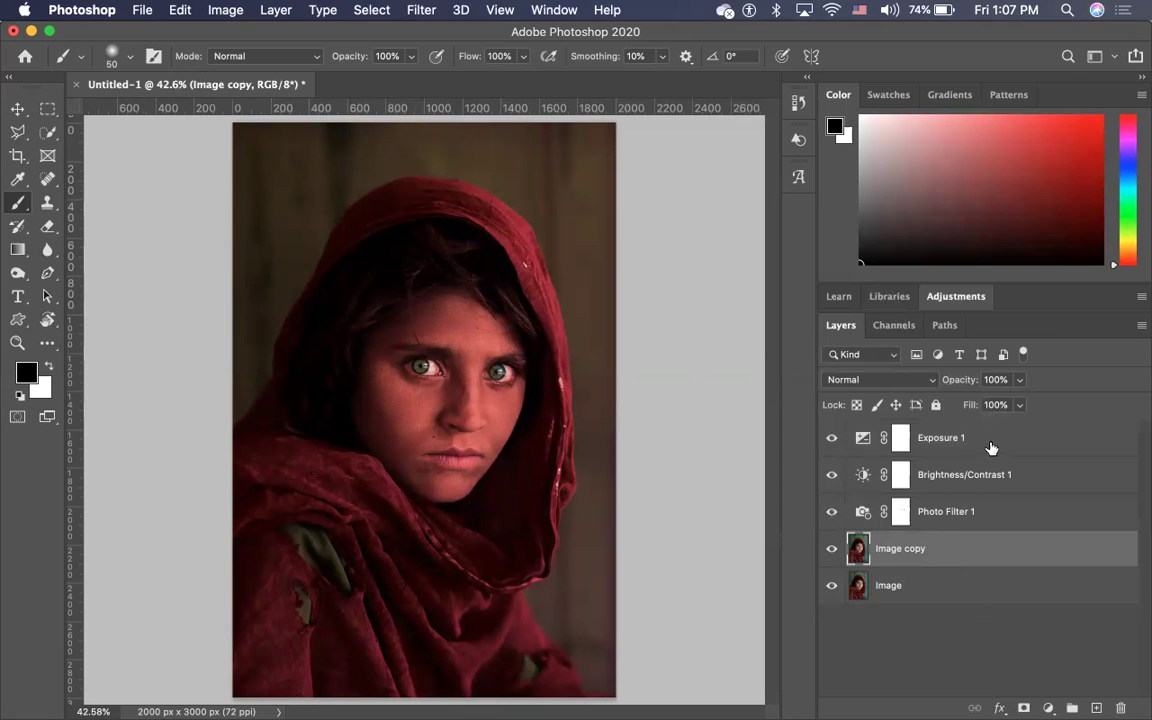
left_click(982, 511)
left_click(985, 438)
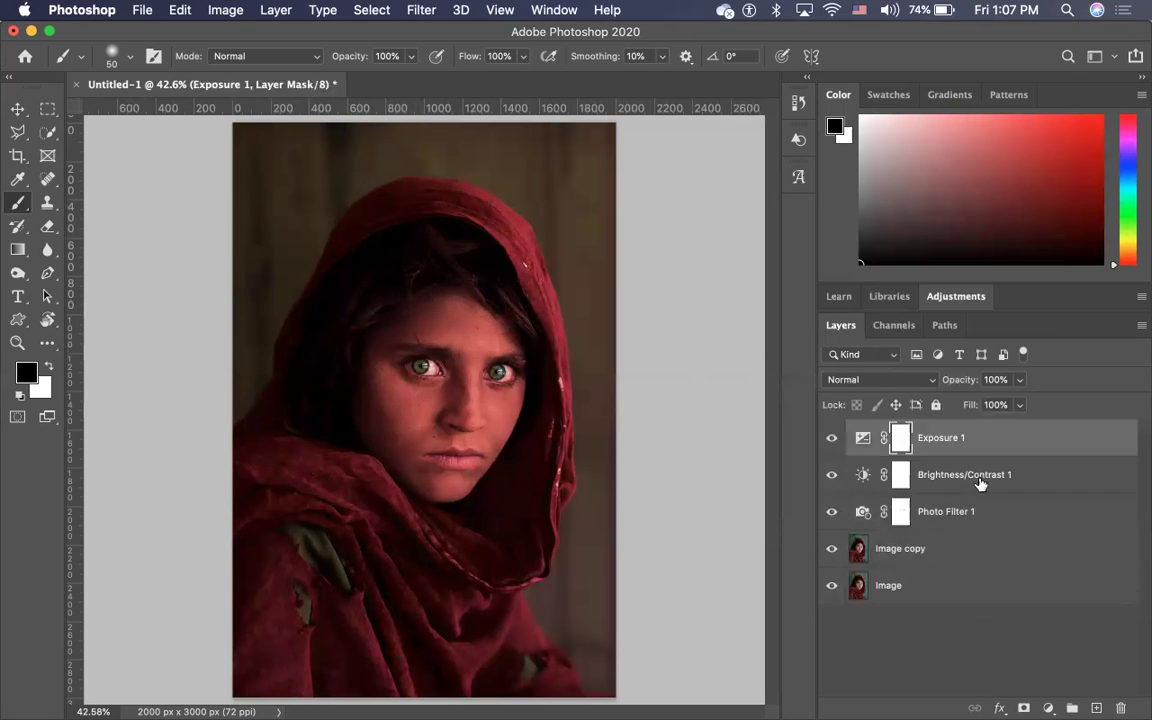
left_click(978, 511)
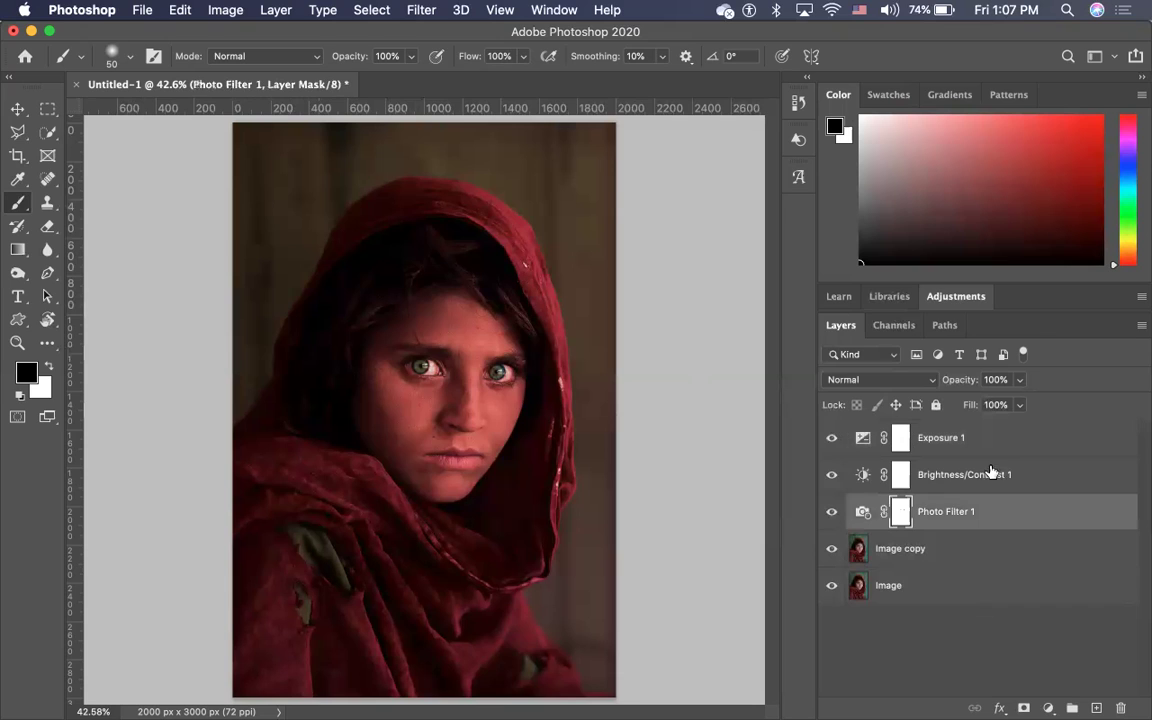
Open the Image copy layer in Liquify and push the inner end of the photo's left eyebrow downward with a size 200 Forward Warp brush
left_click(955, 559)
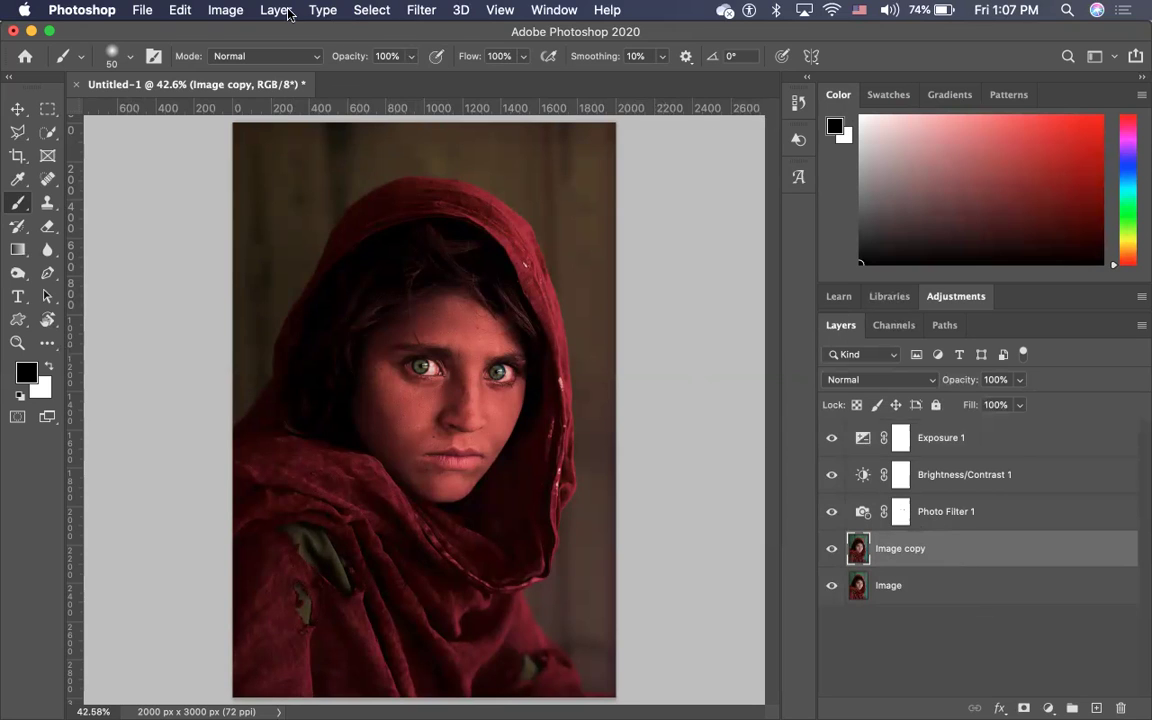
left_click(416, 11)
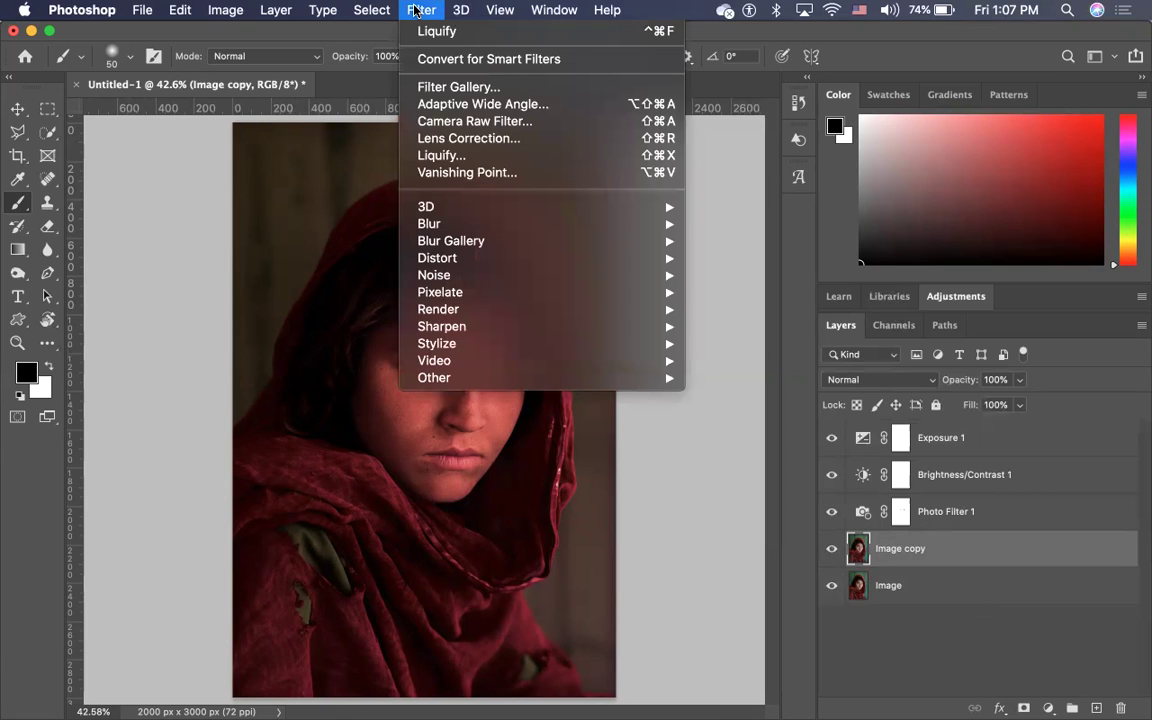
left_click(463, 155)
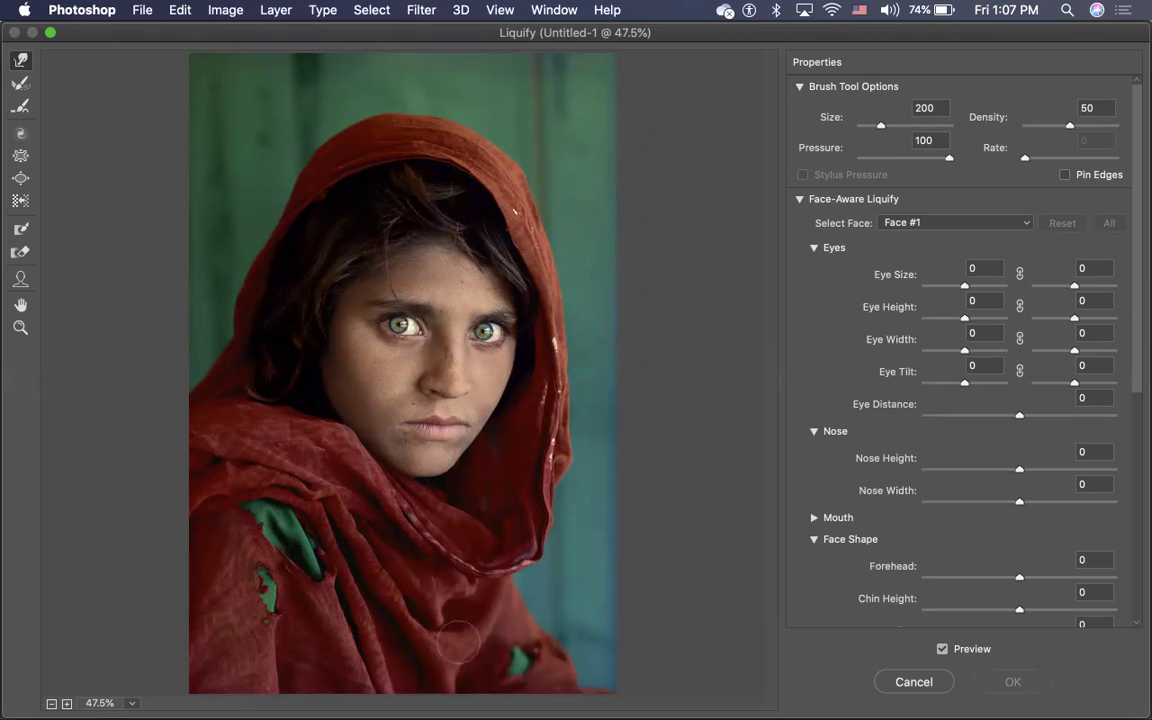
left_click(66, 703)
left_click(66, 703)
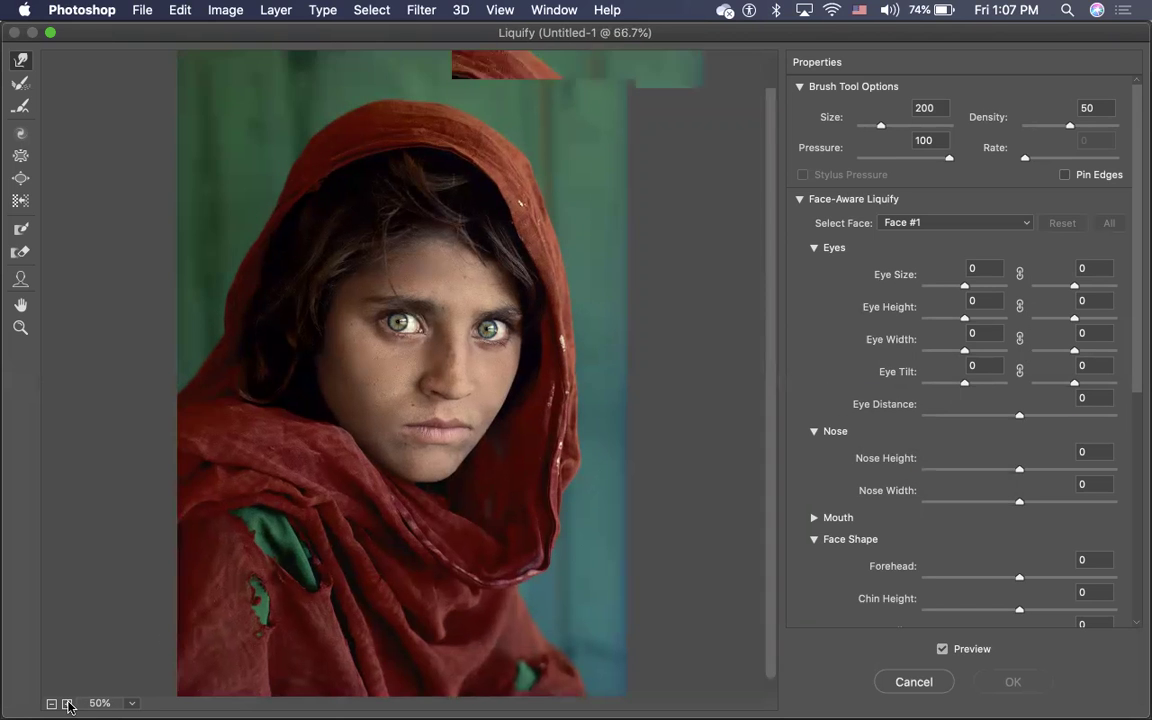
left_click(66, 703)
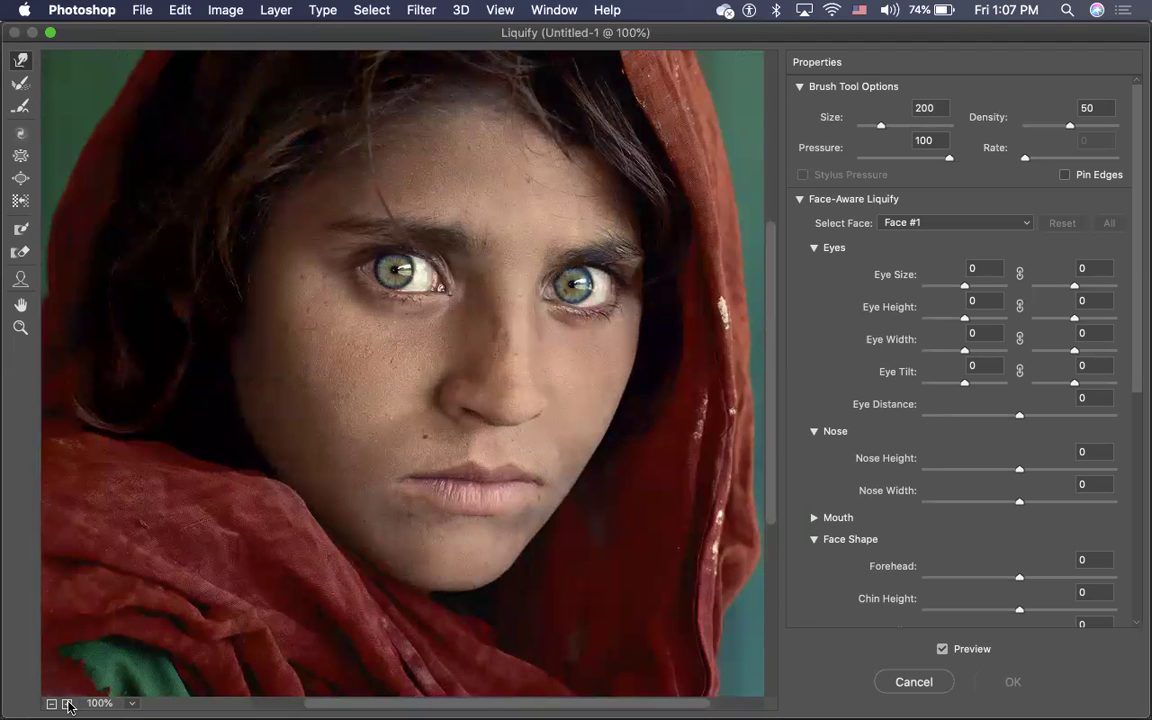
left_click(66, 703)
left_click(50, 705)
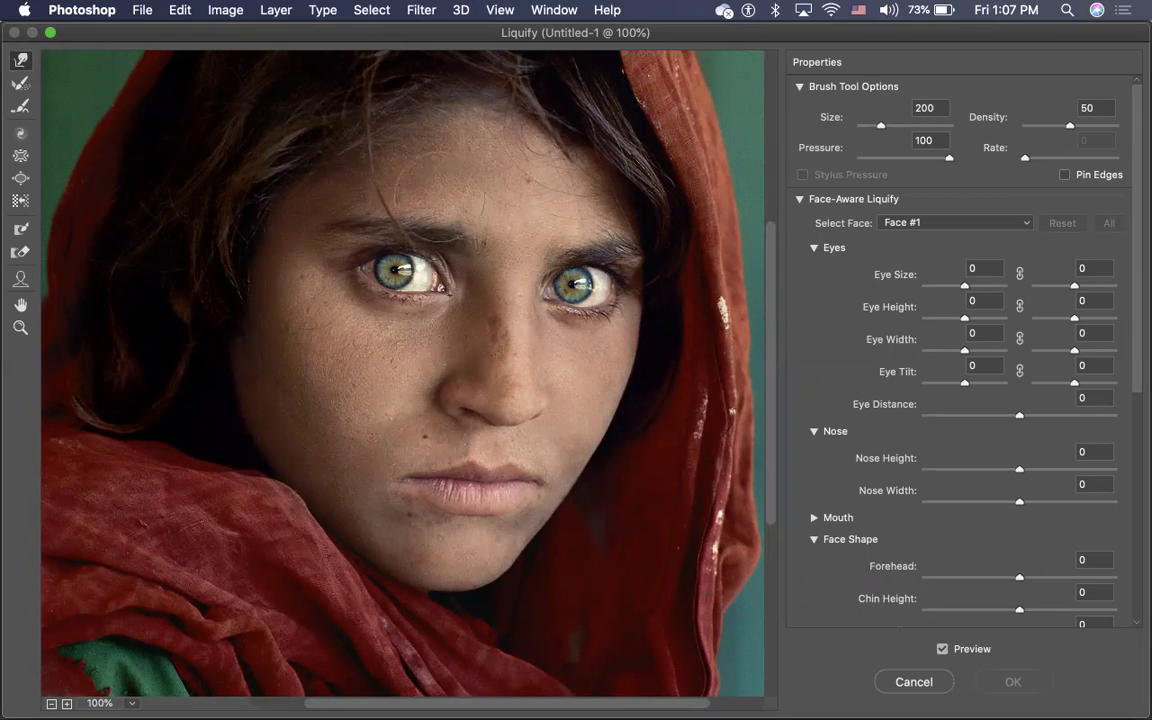
mouse_move(22, 68)
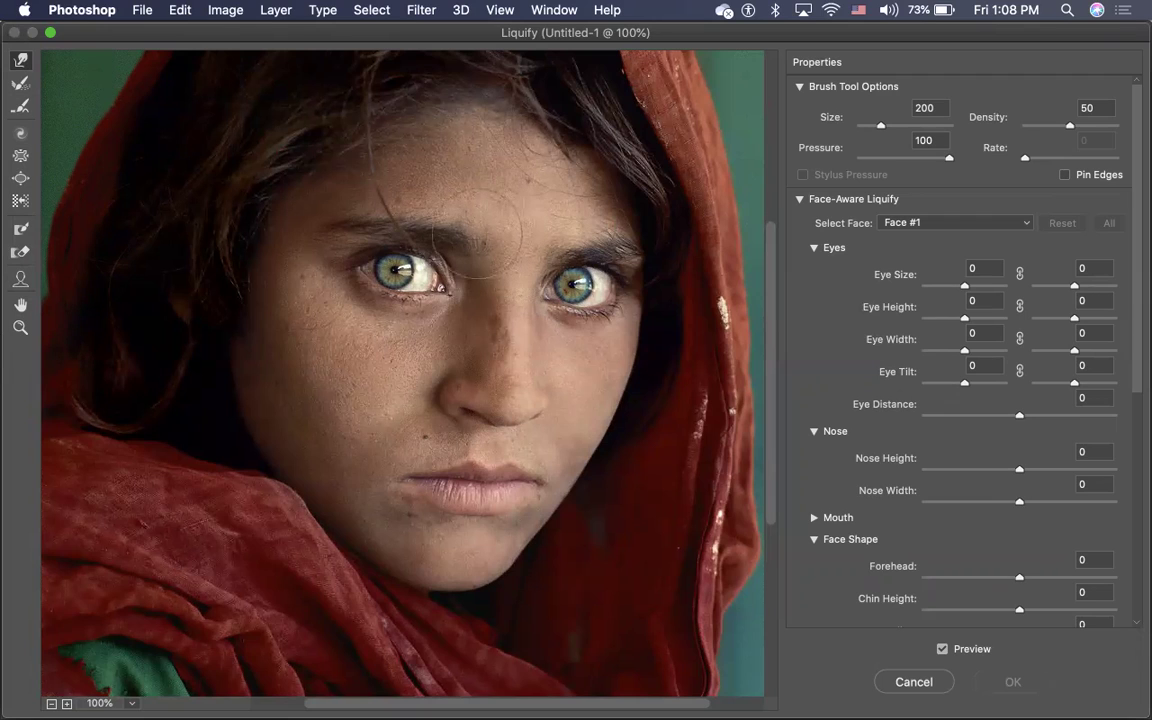
left_click(460, 232)
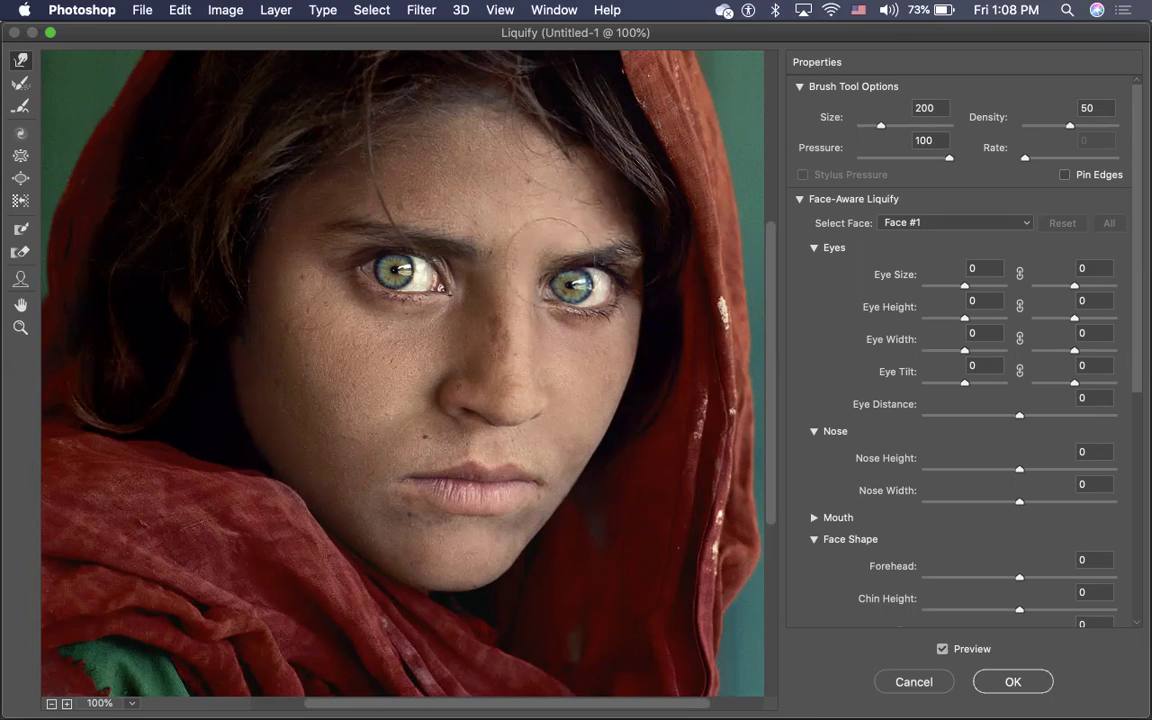
Push the inner end of the photo's right eyebrow toward the nose and reduce the Forward Warp brush size to 125
left_click_drag(540, 224, 515, 224)
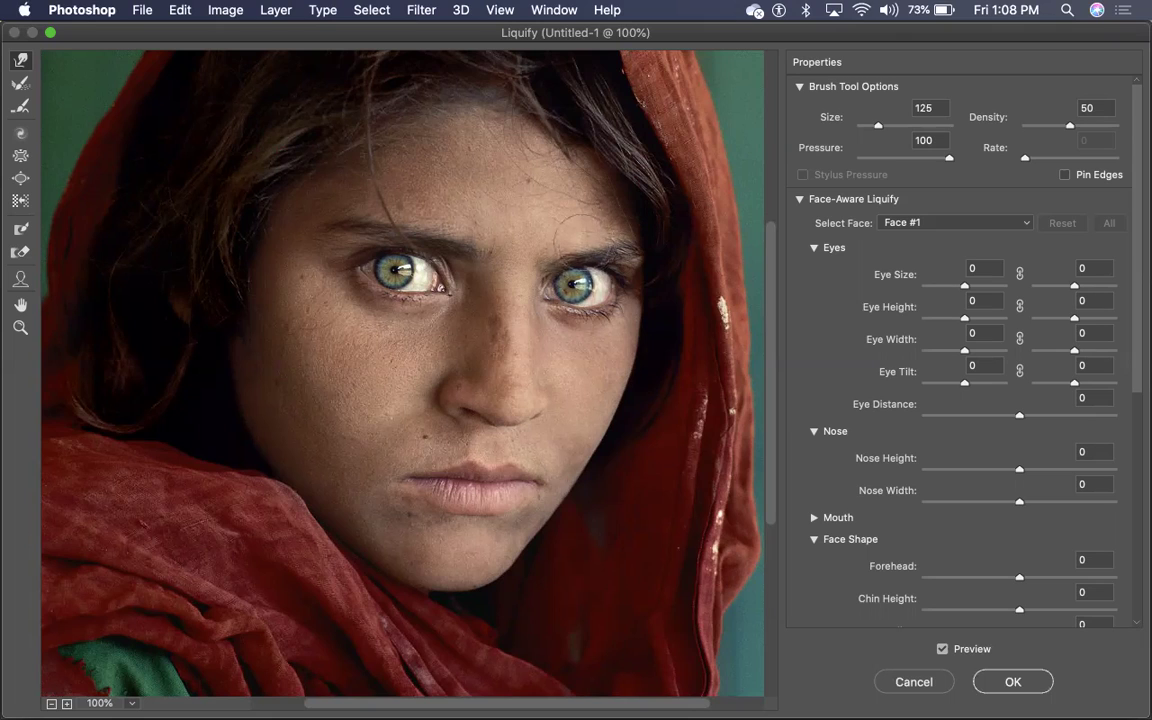
key("alt+space")
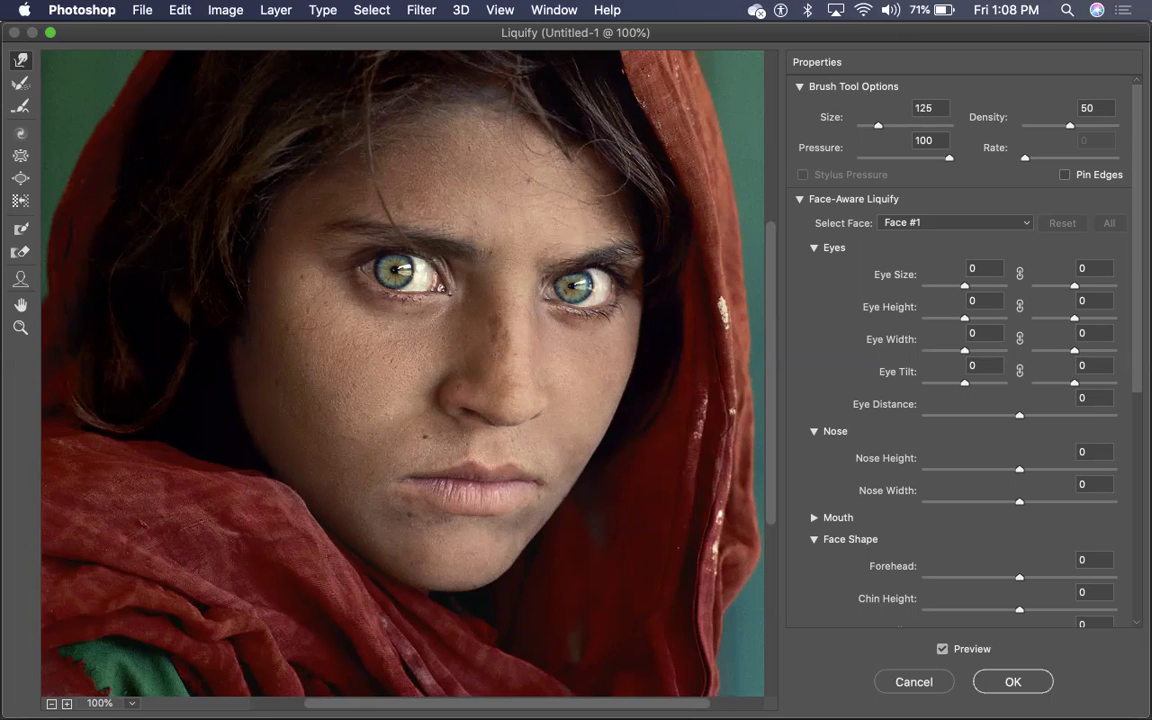
key("alt")
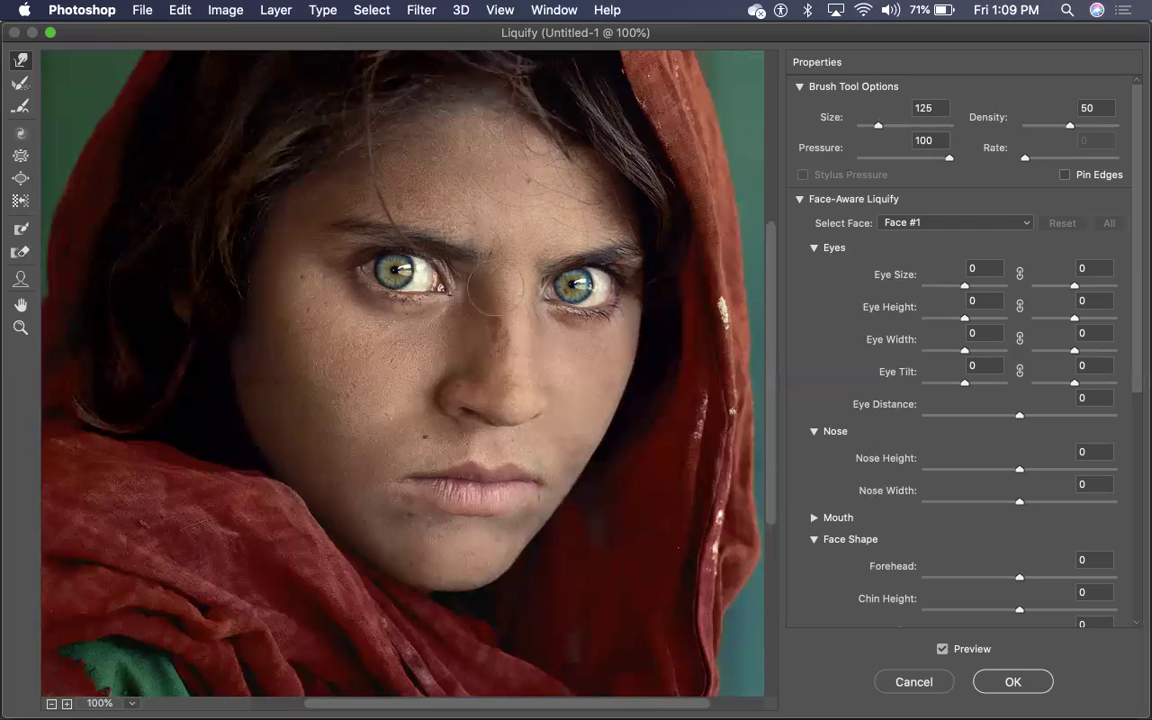
Enlarge the Forward Warp brush to size 175 for work on the outer end of the photo's left eyebrow
key("bracketright")
key("bracketright")
key("bracketright")
key("bracketright")
key("bracketright")
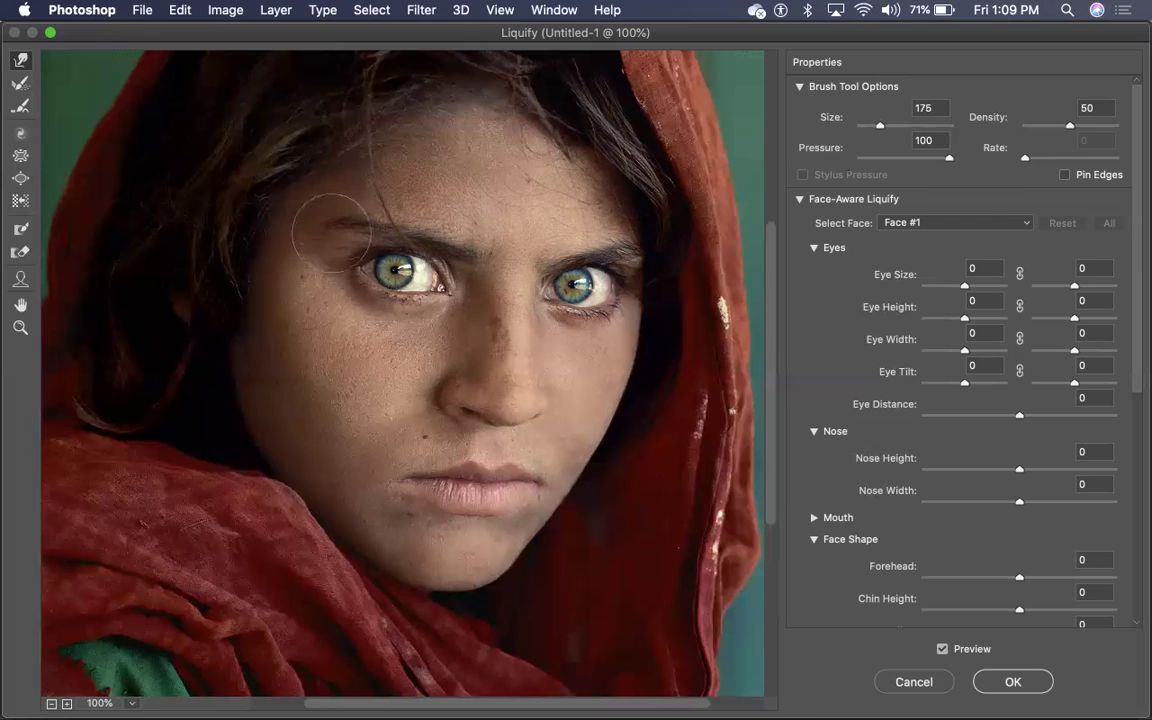
Pull the corners of the mouth slightly downward with the Forward Warp brush, varying its size and ending at 200
key("bracketleft")
key("bracketleft")
key("bracketleft")
key("bracketleft")
key("bracketleft")
key("bracketright")
key("bracketright")
key("bracketright")
key("bracketright")
key("bracketright")
key("bracketleft")
key("bracketleft")
key("bracketleft")
key("bracketleft")
key("bracketleft")
key("bracketright")
key("bracketright")
key("bracketright")
key("bracketright")
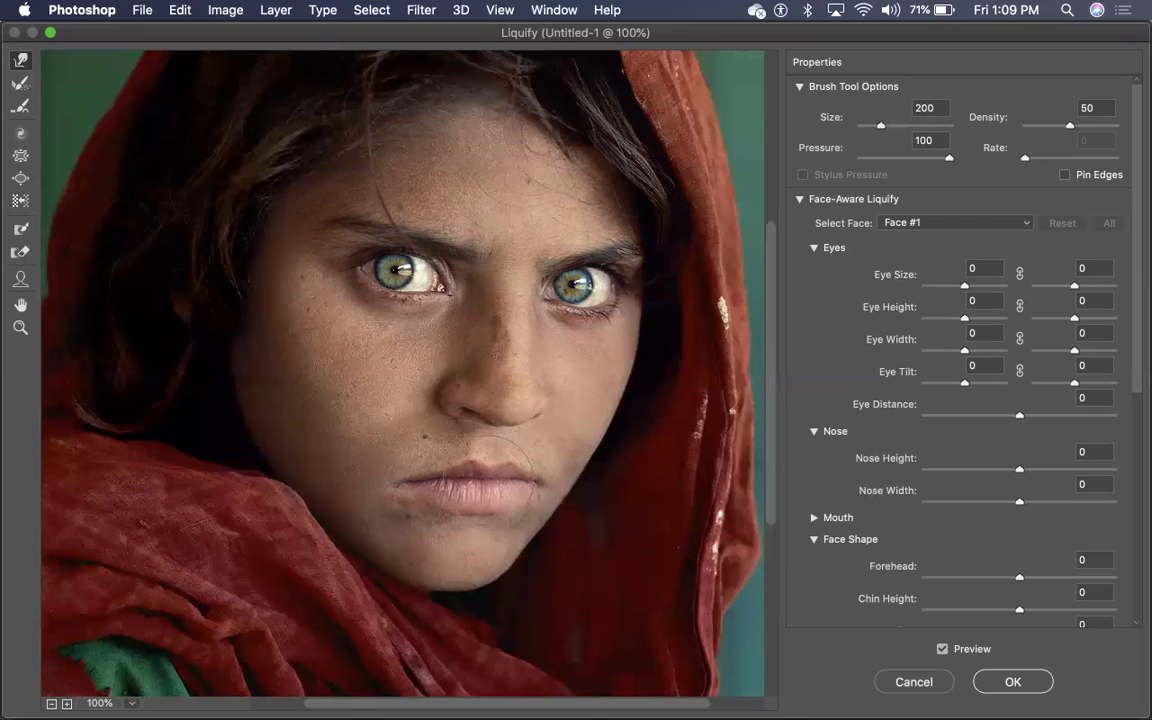
Bend both mouth corners further down into a frown with a smaller Forward Warp brush, ending at size 125
key("bracketleft")
key("bracketleft")
key("bracketleft")
key("bracketleft")
key("bracketleft")
key("bracketleft")
key("bracketleft")
key("bracketleft")
key("bracketleft")
key("bracketleft")
key("bracketleft")
key("bracketright")
key("bracketright")
key("bracketright")
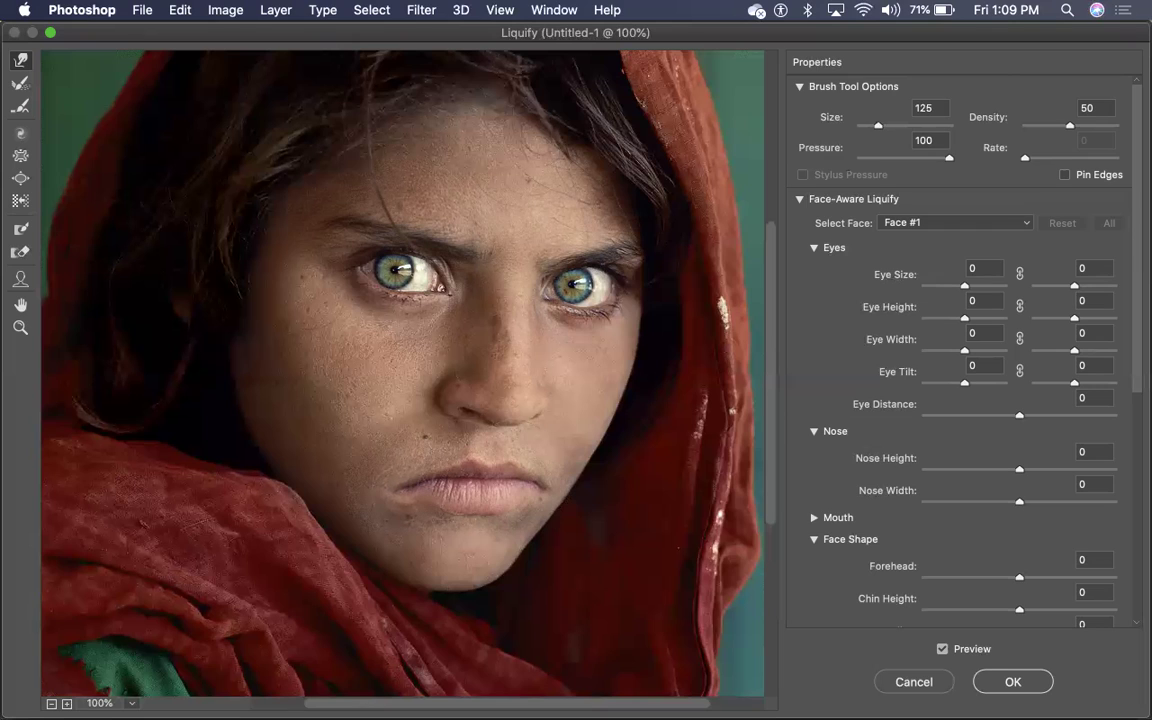
Apply the Liquify changes and compare before and after by hiding and showing the Image copy layer
key("alt")
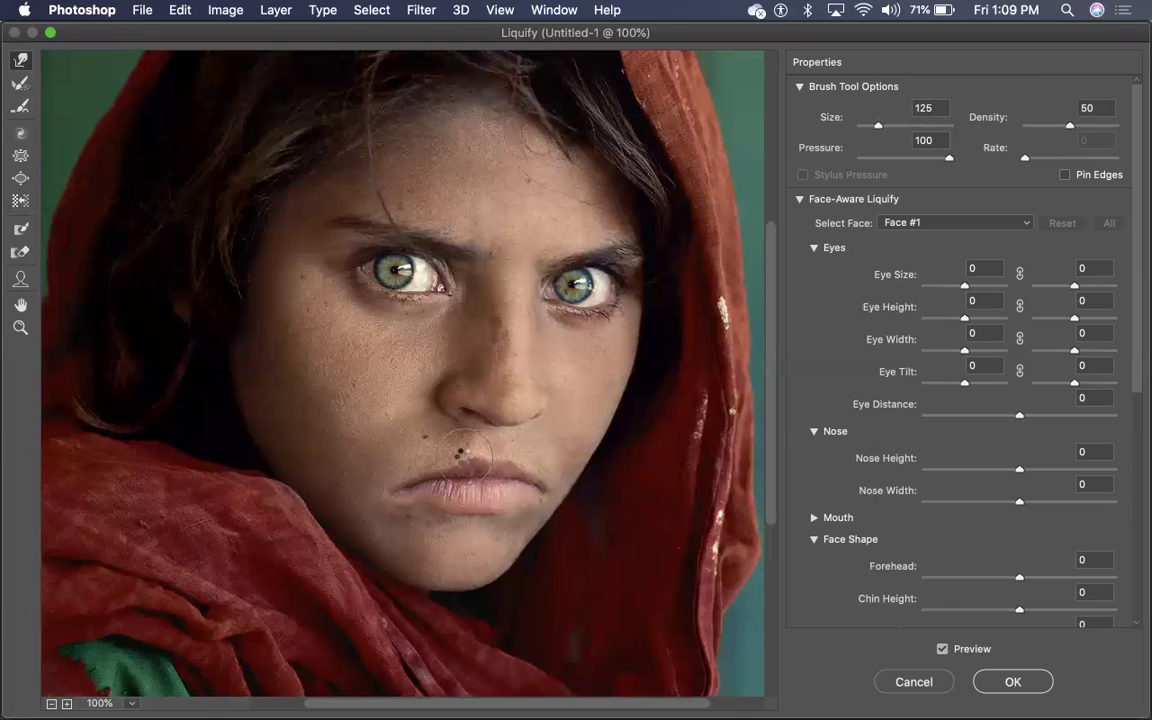
key("Return")
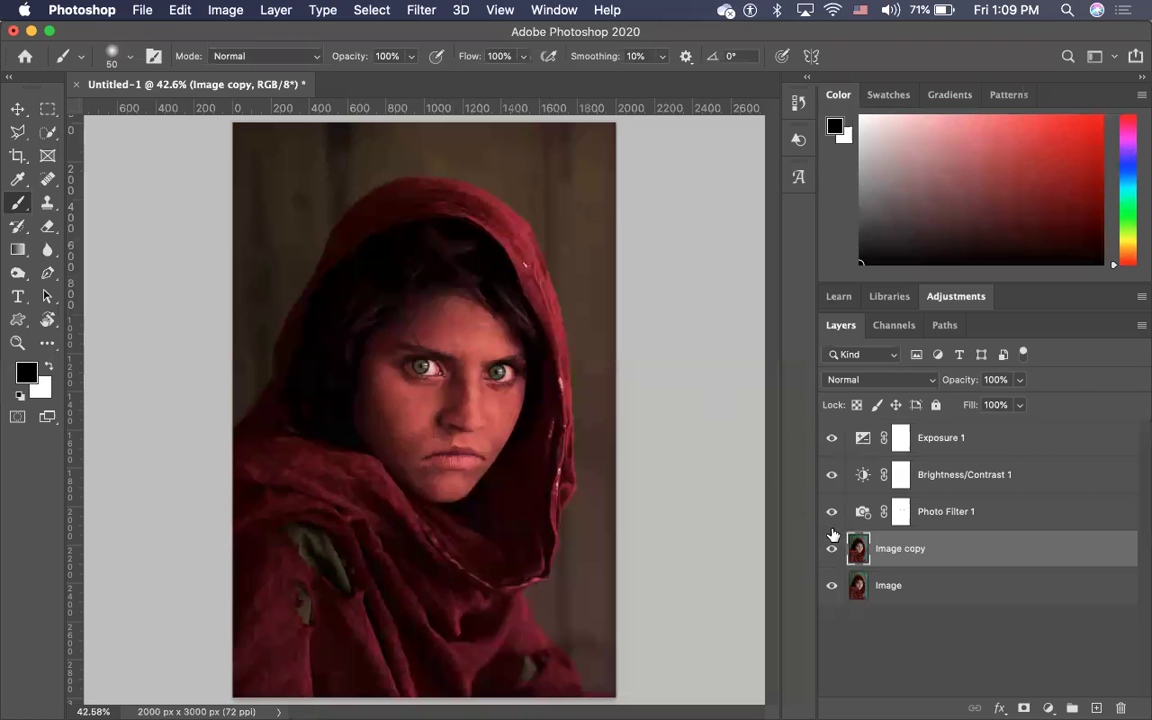
left_click(832, 555)
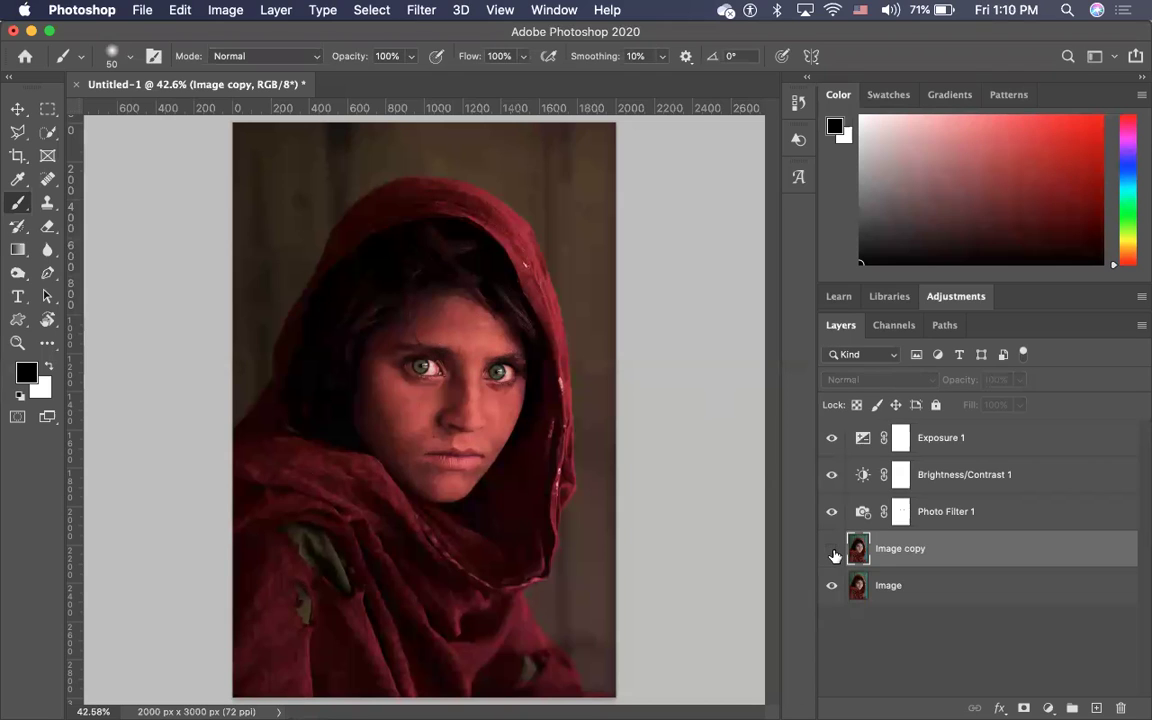
left_click(832, 552)
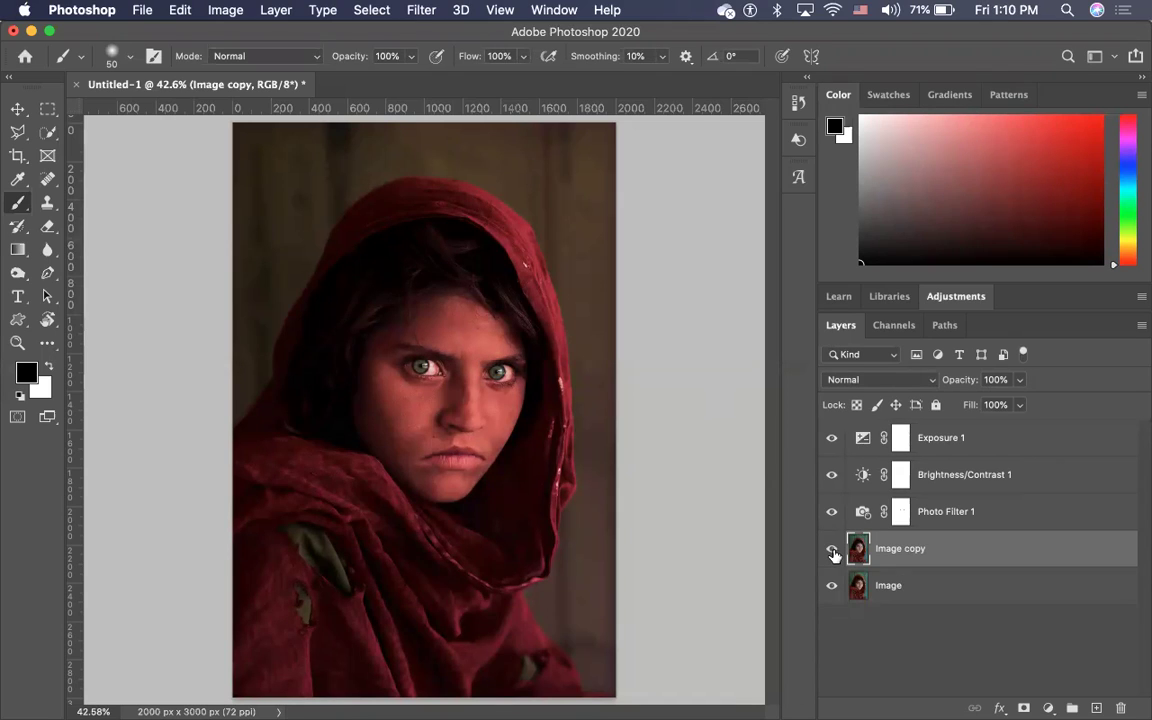